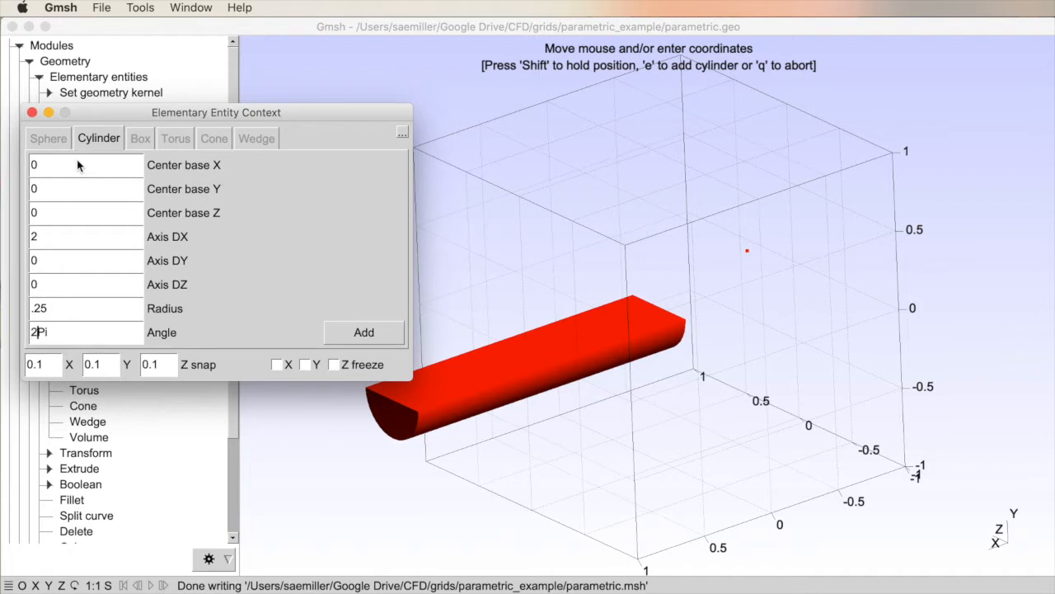
- Add a cylinder based at the origin with axis DX 2, radius .25 and angle 2*Pi, and save the mesh
{"action": "key", "text": "Tab"}
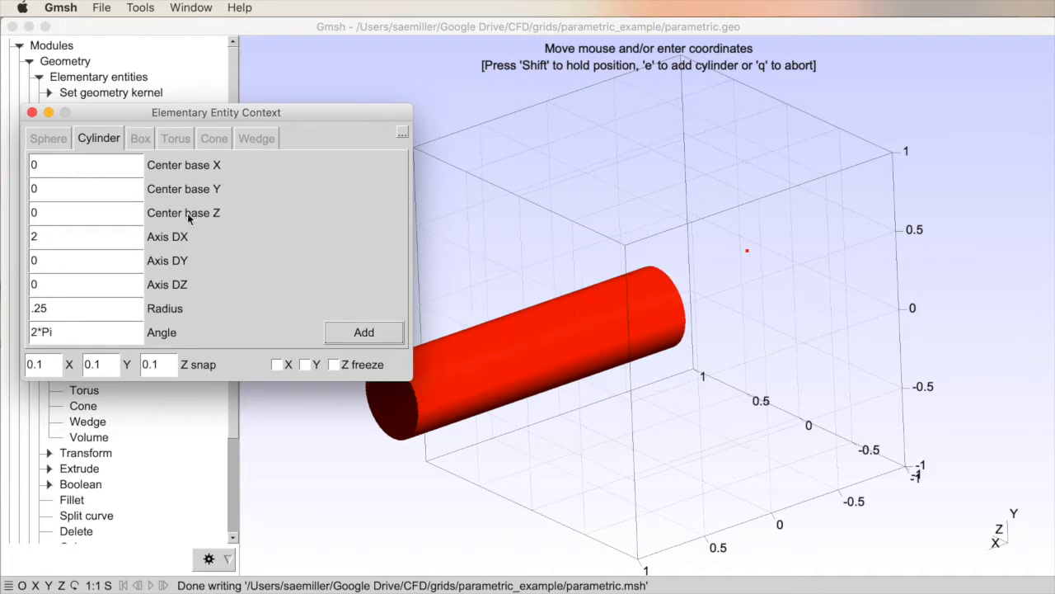
{"action": "left_click", "coordinate": [370, 332]}
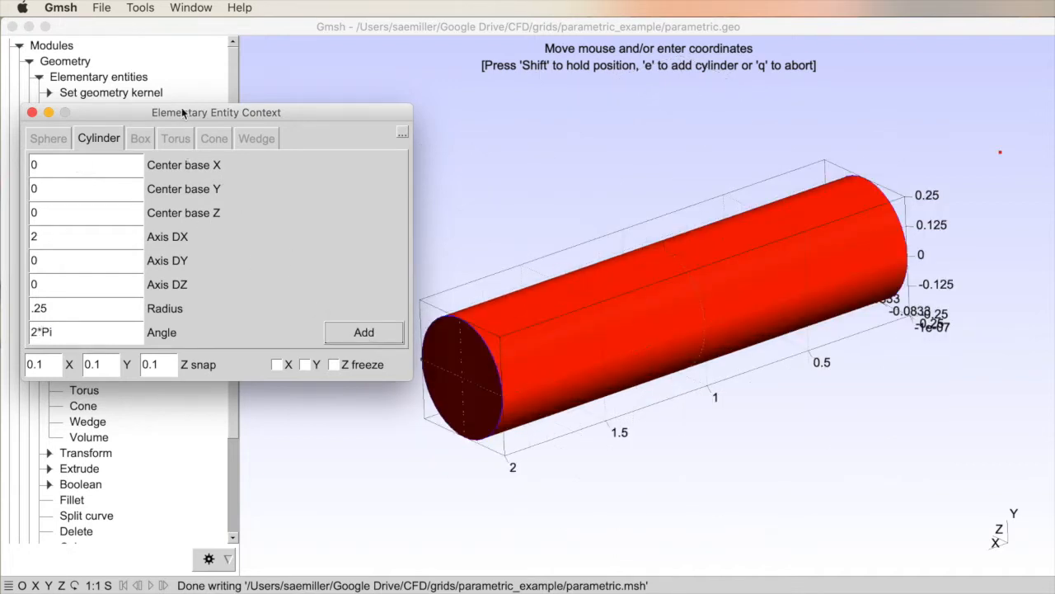
{"action": "key", "text": "q"}
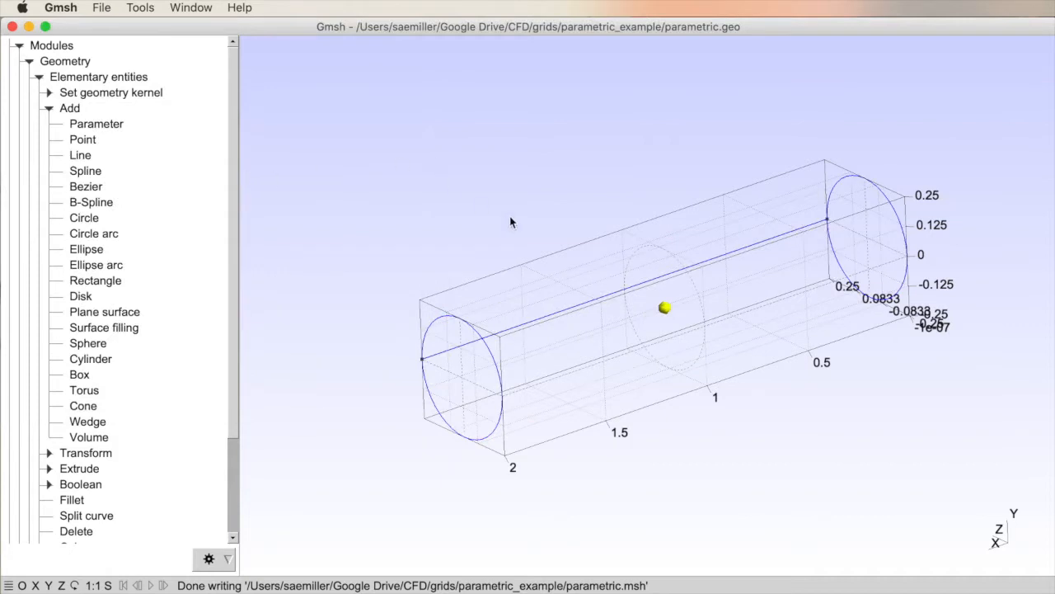
{"action": "key", "text": "shift+super+s"}
{"action": "left_click", "coordinate": [963, 302]}
- Check the model's geometry statistics for the points, curves, surfaces and volumes, refreshing the counts
{"action": "left_click_drag", "start_coordinate": [457, 194], "coordinate": [497, 208]}
{"action": "left_click", "coordinate": [140, 7]}
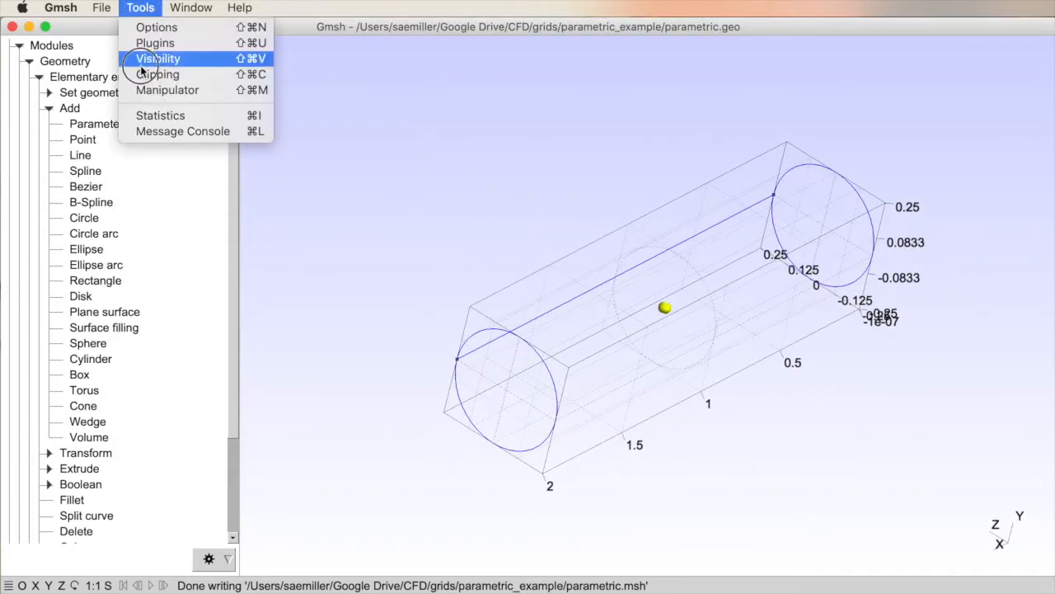
{"action": "left_click", "coordinate": [148, 113]}
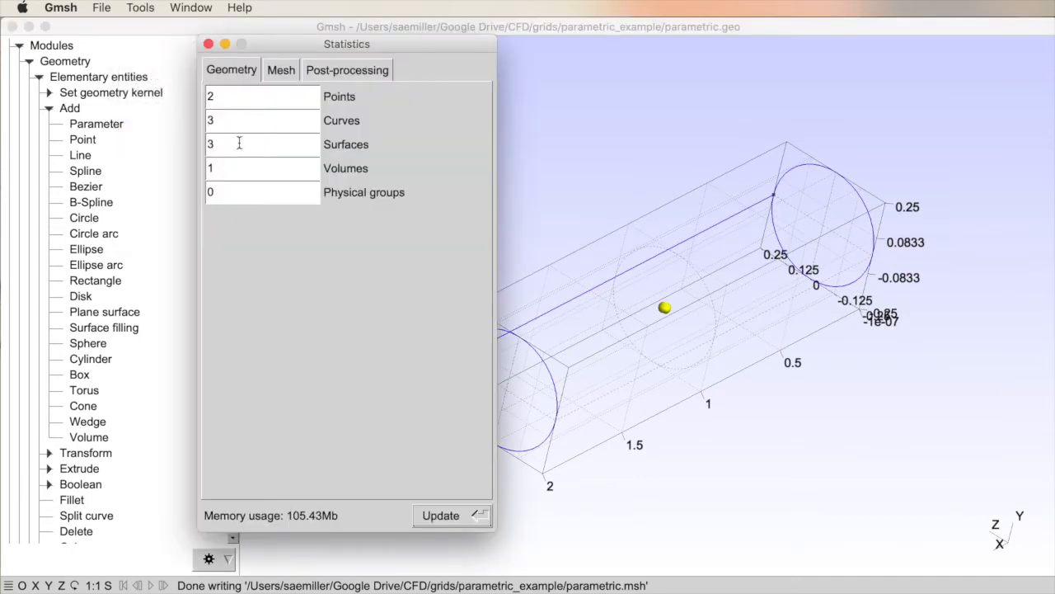
{"action": "left_click", "coordinate": [442, 515]}
{"action": "left_click", "coordinate": [209, 44]}
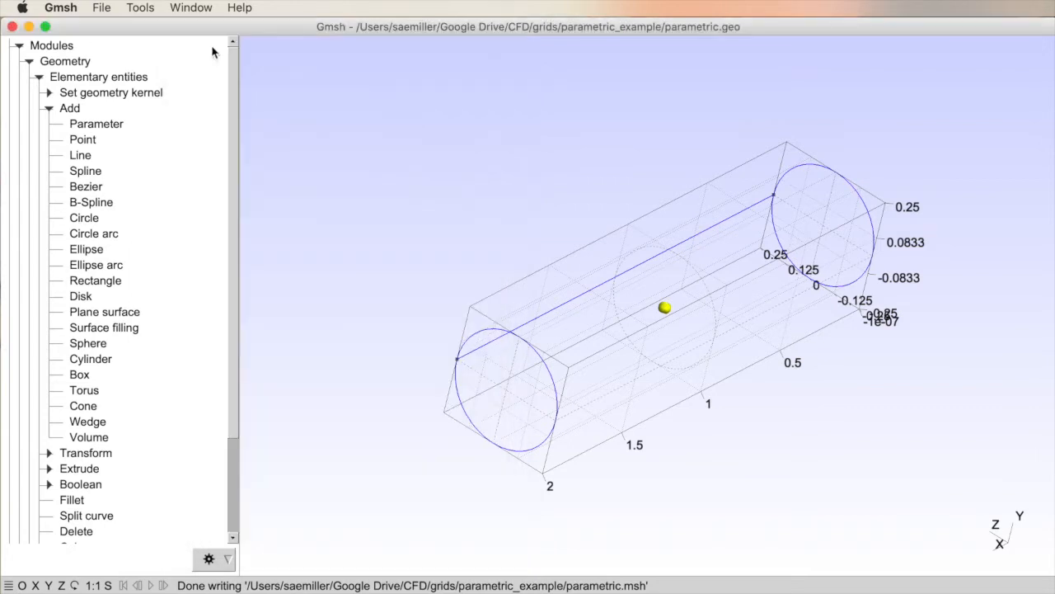
- Add a physical volume group named fluid containing the cylinder's volume, and save the mesh
{"action": "left_click", "coordinate": [49, 104]}
{"action": "left_click", "coordinate": [39, 77]}
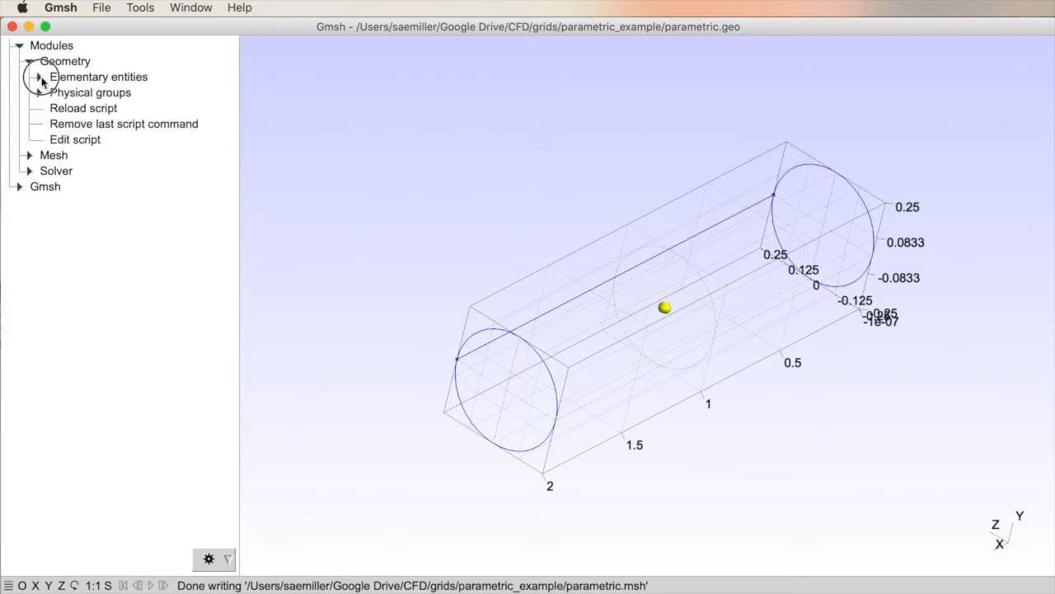
{"action": "left_click", "coordinate": [39, 92]}
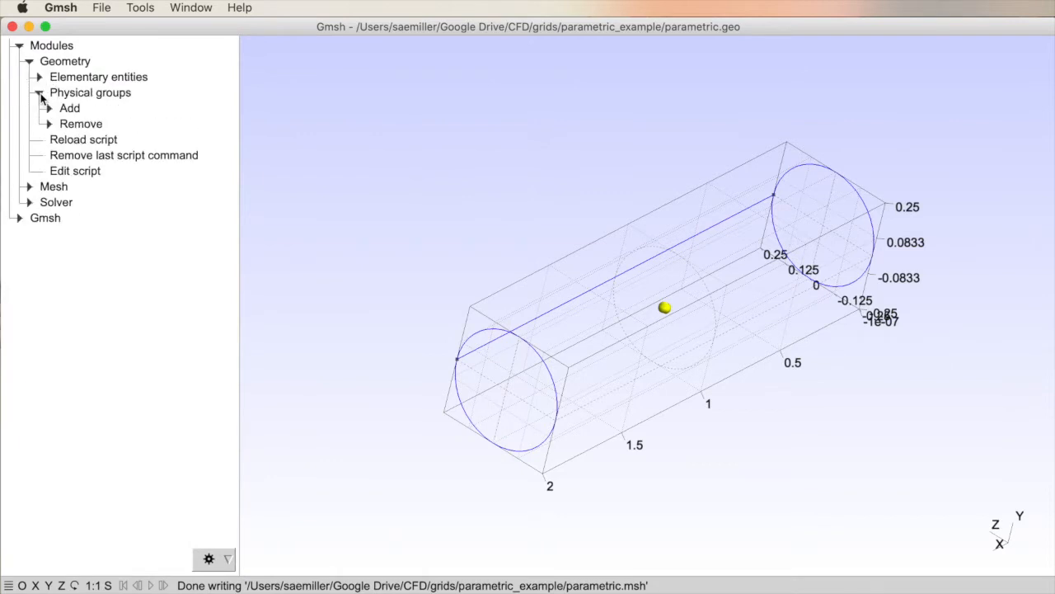
{"action": "left_click", "coordinate": [48, 108]}
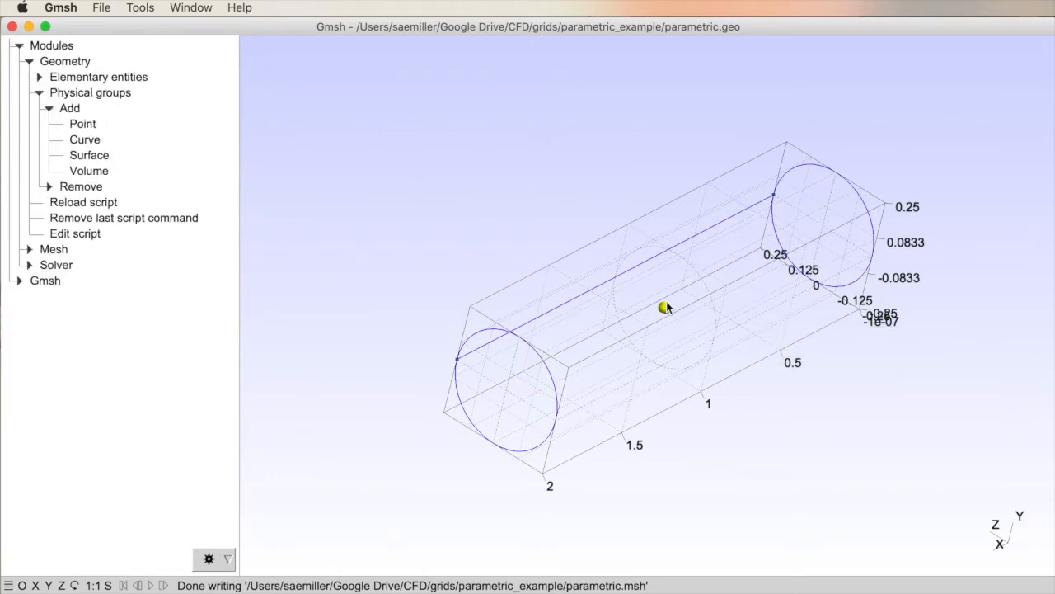
{"action": "scroll", "coordinate": [665, 307], "scroll_direction": "up", "scroll_amount": 3}
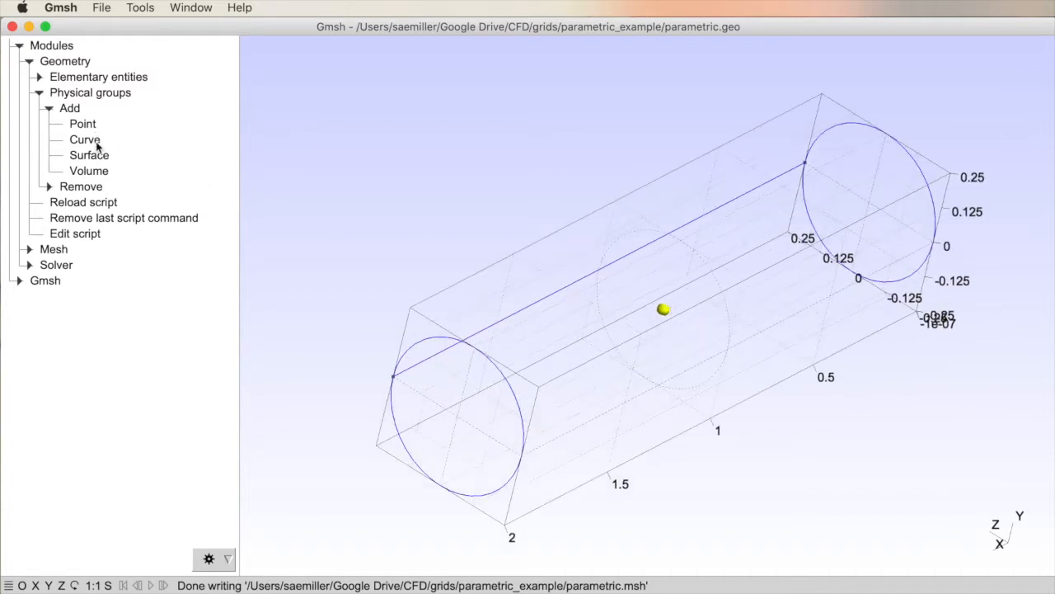
{"action": "left_click", "coordinate": [95, 171]}
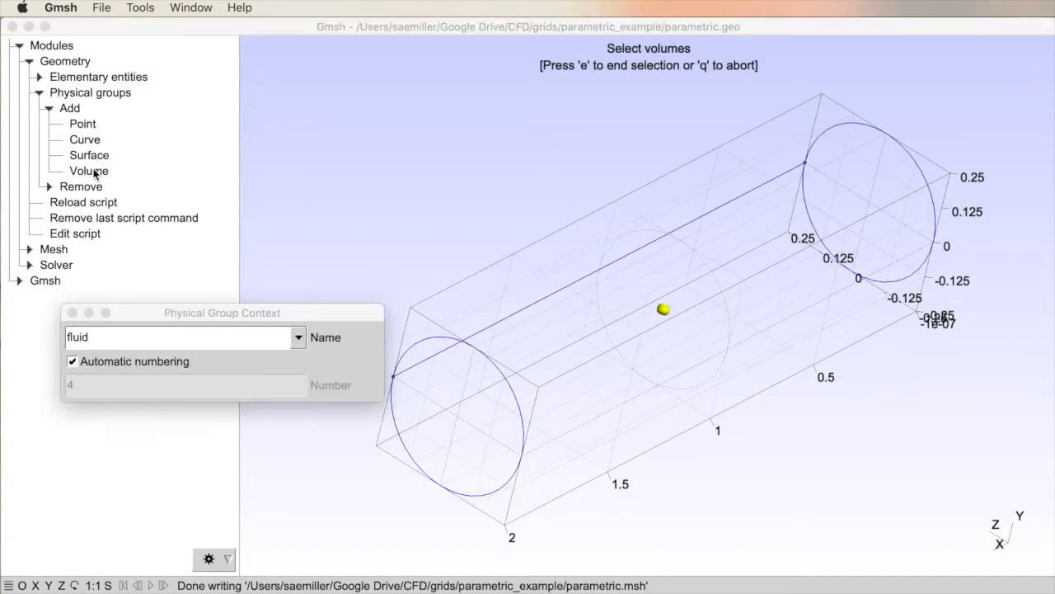
{"action": "left_click", "coordinate": [105, 337]}
{"action": "double_click", "coordinate": [105, 337]}
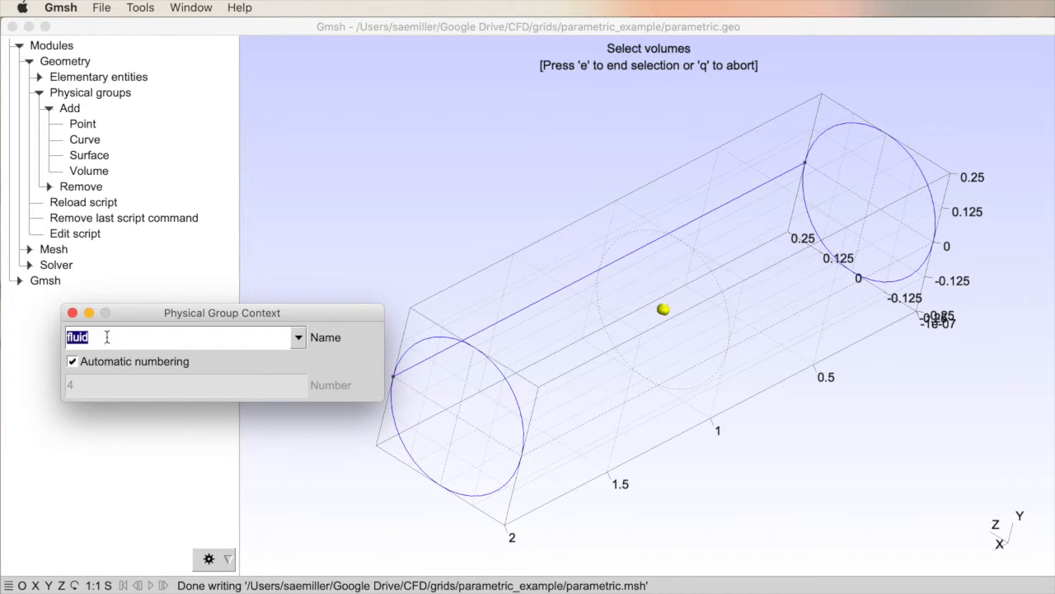
{"action": "left_click", "coordinate": [115, 334]}
{"action": "left_click", "coordinate": [336, 227]}
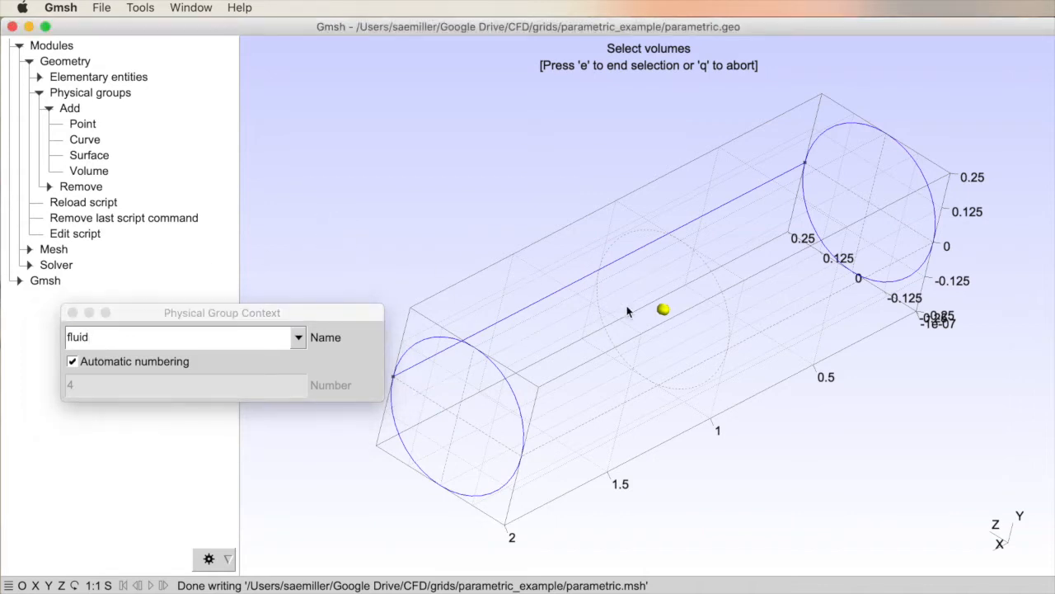
{"action": "left_click", "coordinate": [662, 309]}
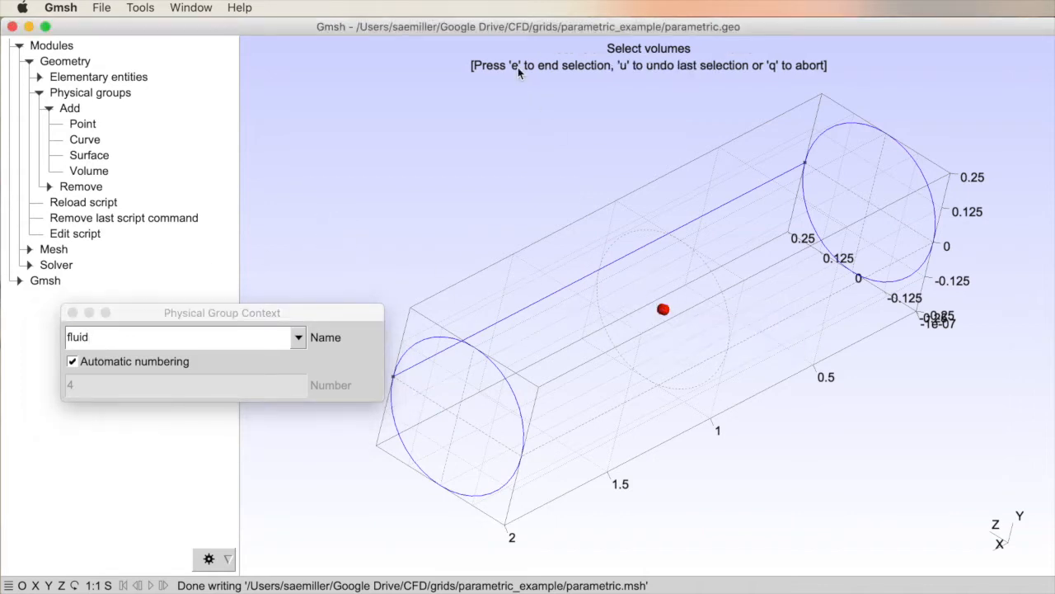
{"action": "key", "text": "e"}
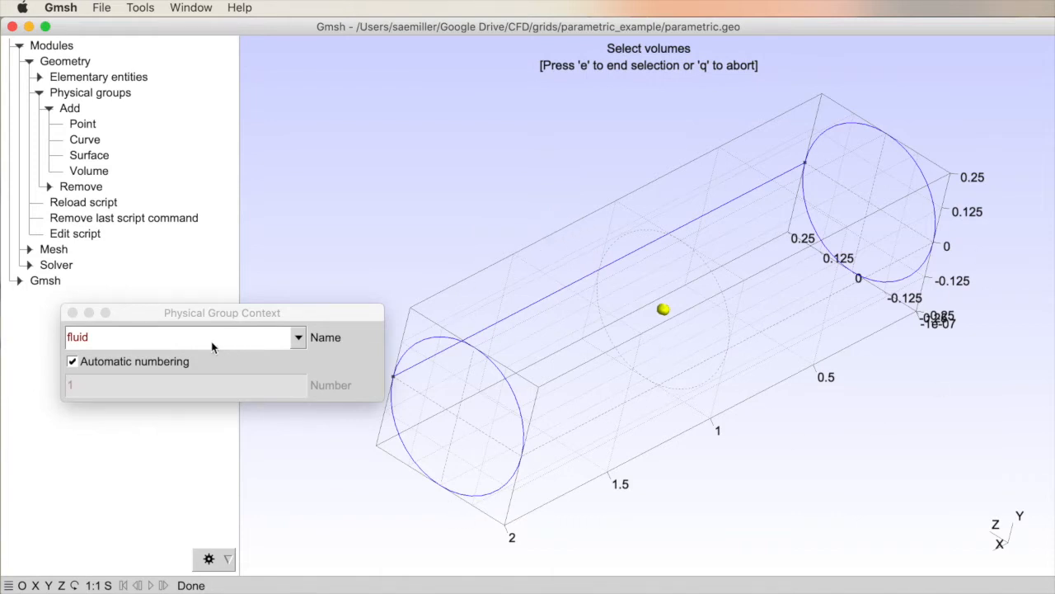
{"action": "mouse_move", "coordinate": [663, 310]}
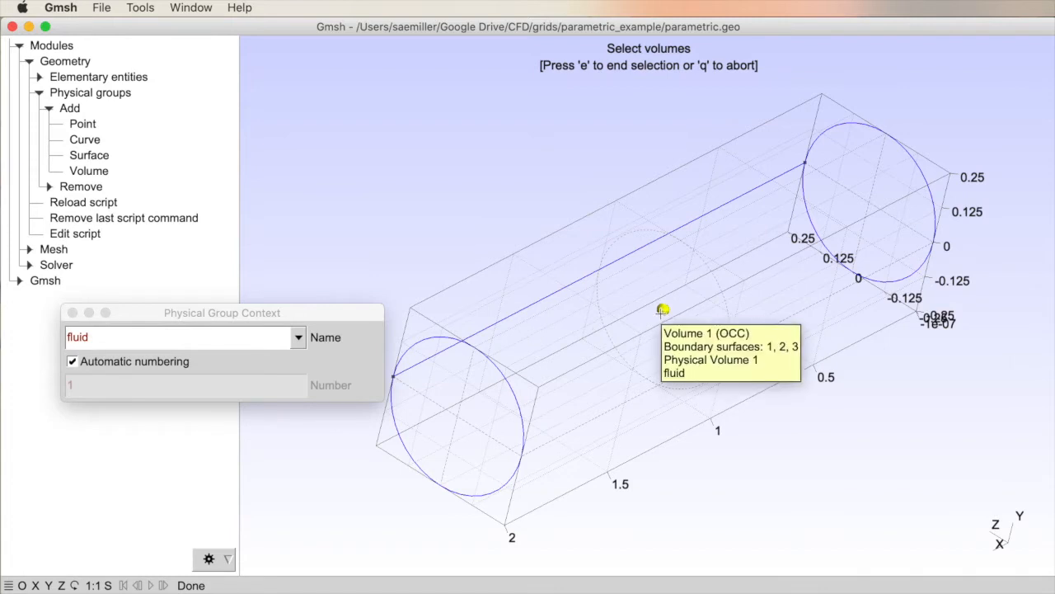
{"action": "key", "text": "e"}
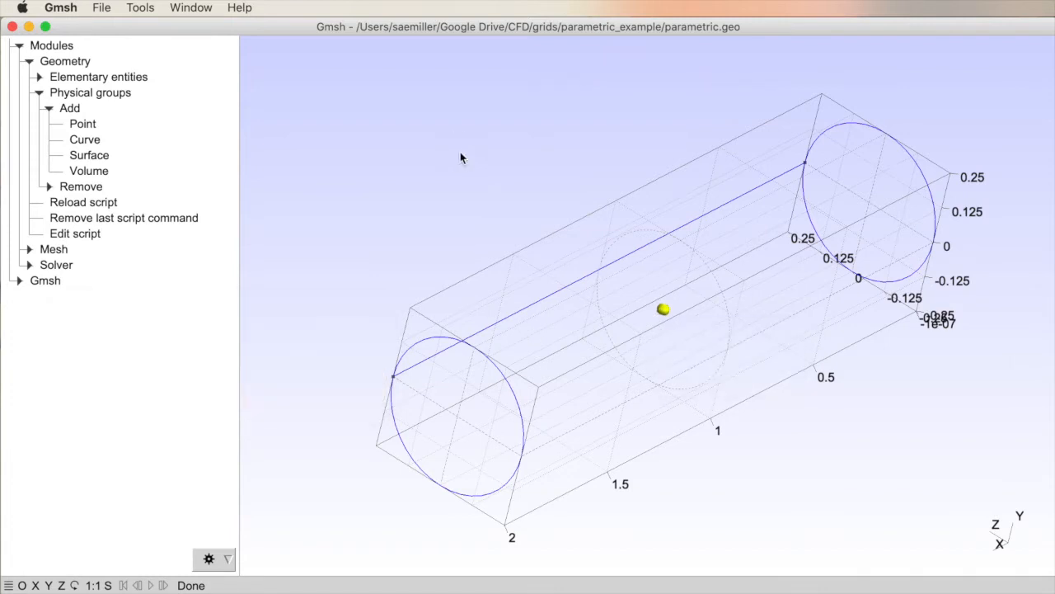
{"action": "key", "text": "super+shift+s"}
{"action": "key", "text": "Return"}
{"action": "left_click", "coordinate": [38, 92]}
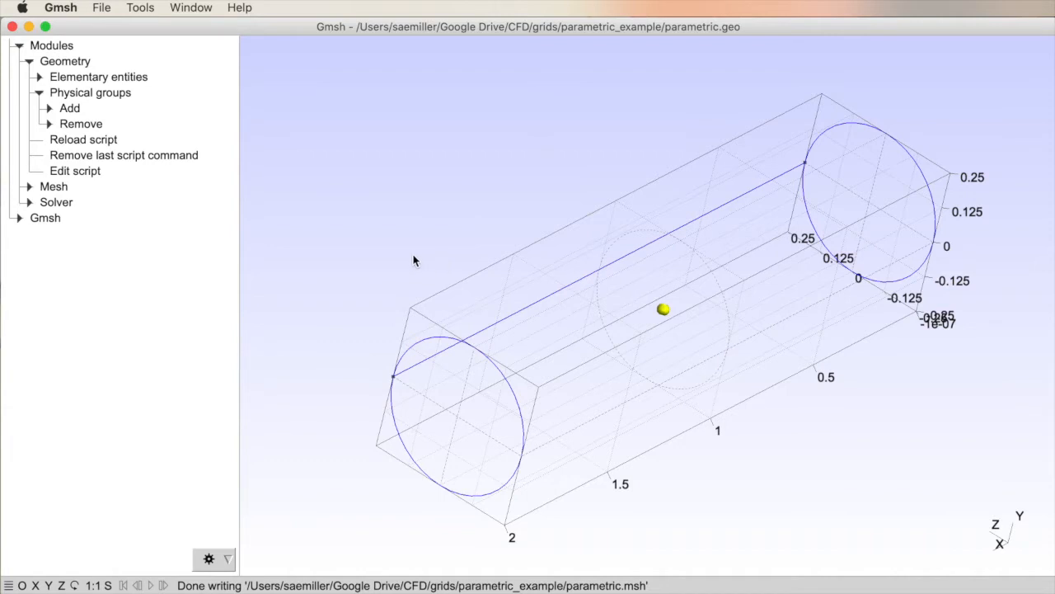
{"action": "left_click", "coordinate": [39, 77]}
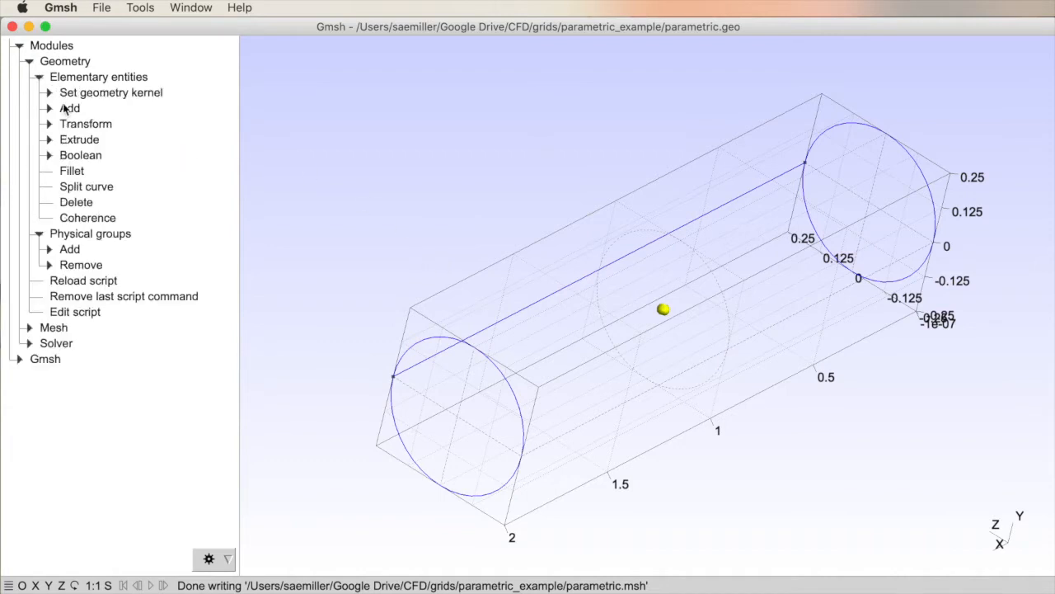
{"action": "left_click", "coordinate": [49, 108]}
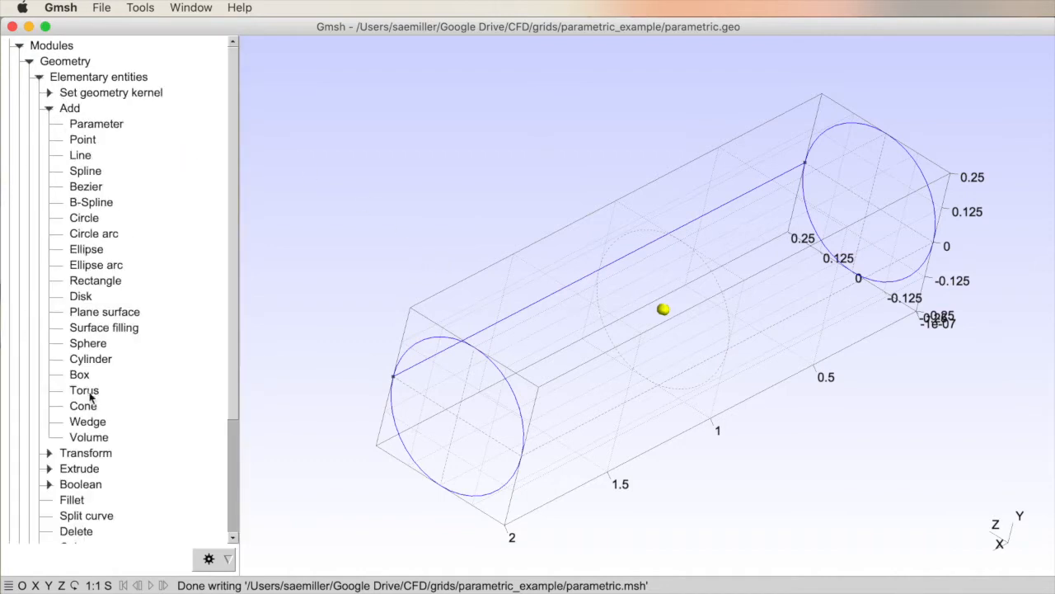
{"action": "left_click", "coordinate": [39, 77]}
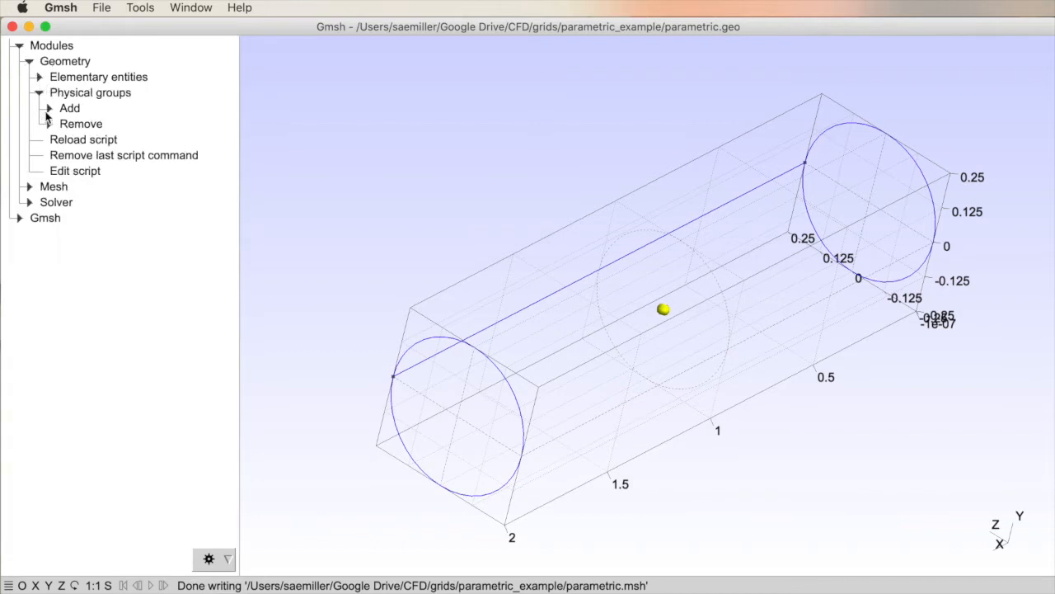
- Add a physical surface group named inlet on the cylinder's circular end face at X = 2
{"action": "left_click", "coordinate": [49, 108]}
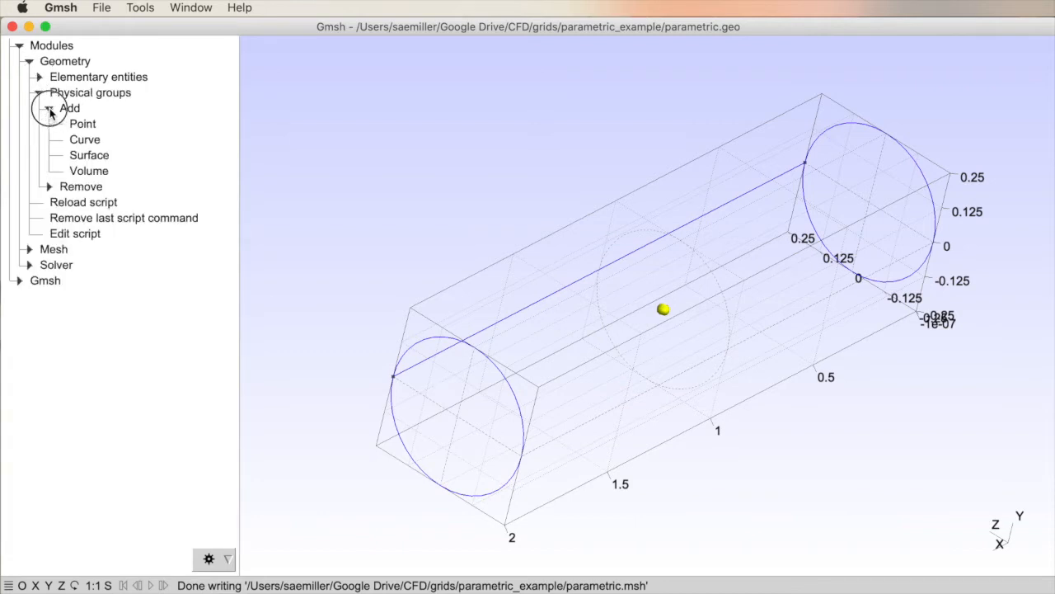
{"action": "left_click", "coordinate": [89, 155]}
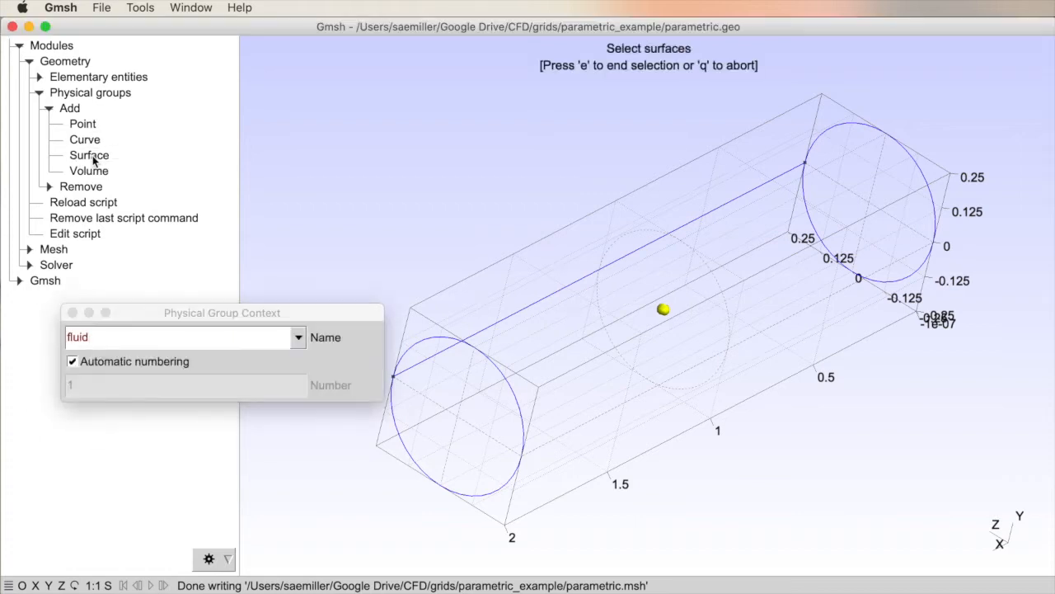
{"action": "left_click", "coordinate": [103, 337]}
{"action": "double_click", "coordinate": [100, 336]}
{"action": "type", "text": "inlet"}
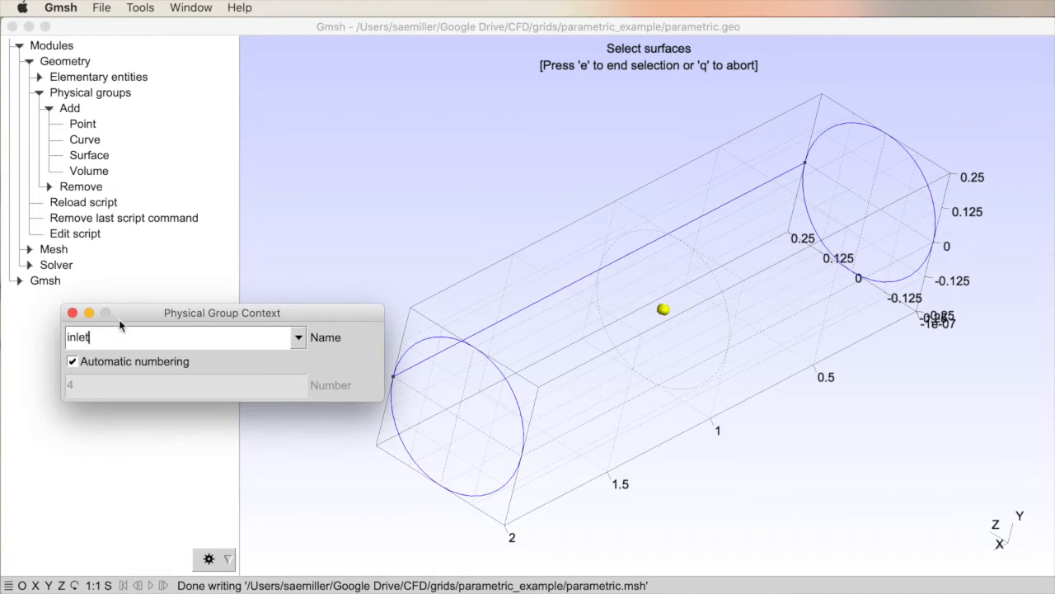
{"action": "left_click_drag", "start_coordinate": [119, 321], "coordinate": [107, 311]}
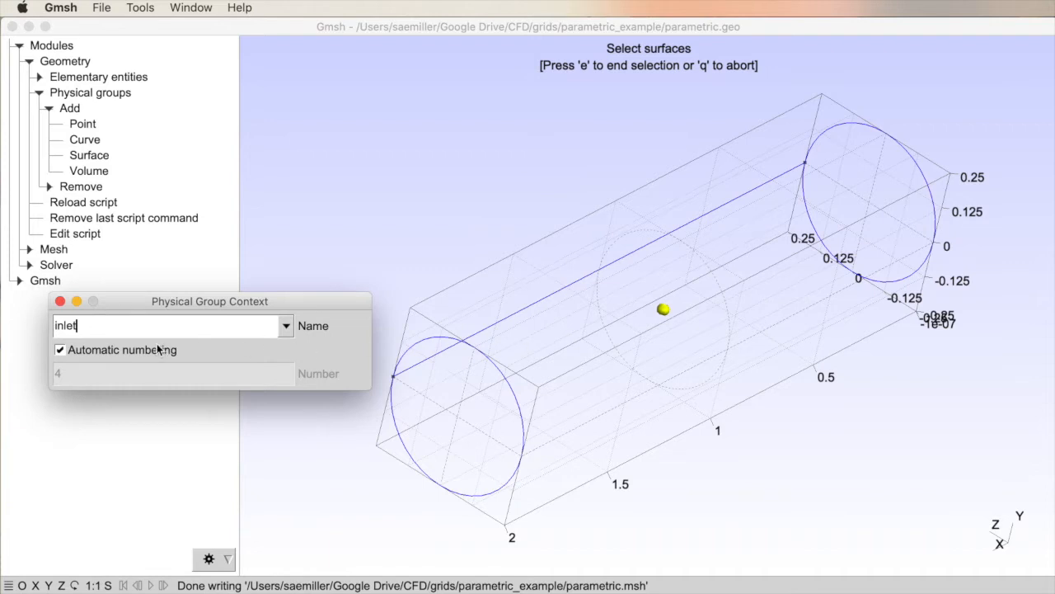
{"action": "double_click", "coordinate": [70, 326]}
{"action": "left_click", "coordinate": [106, 329]}
{"action": "left_click_drag", "start_coordinate": [149, 312], "coordinate": [117, 332]}
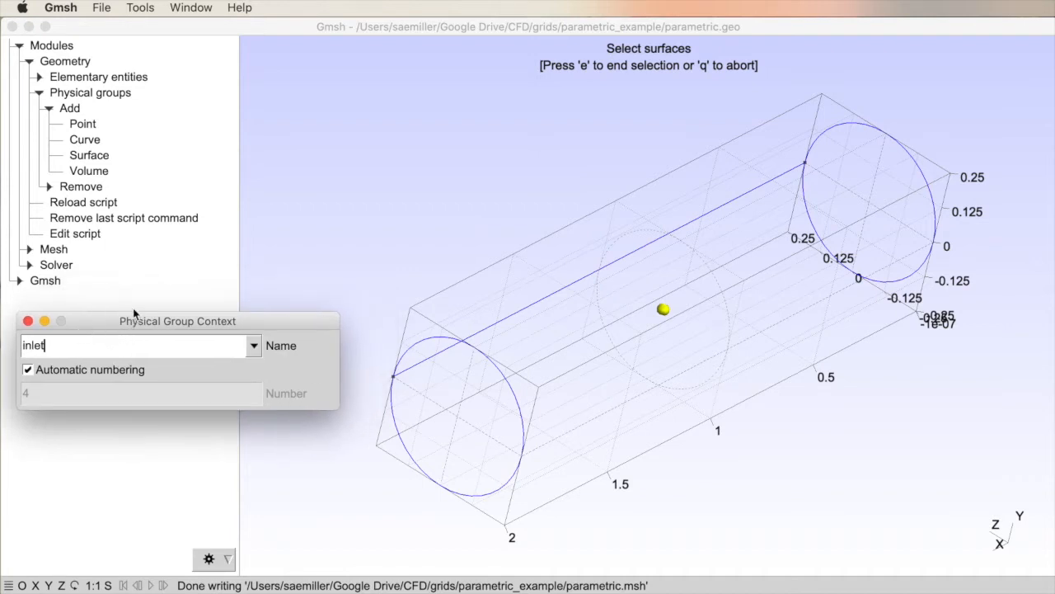
{"action": "left_click", "coordinate": [295, 220]}
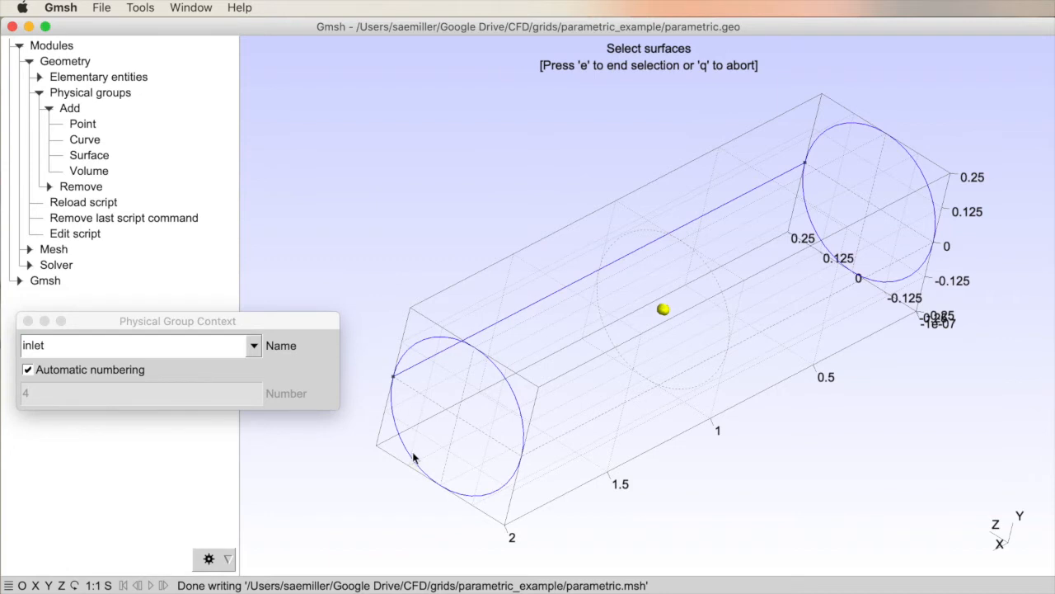
{"action": "left_click", "coordinate": [455, 418]}
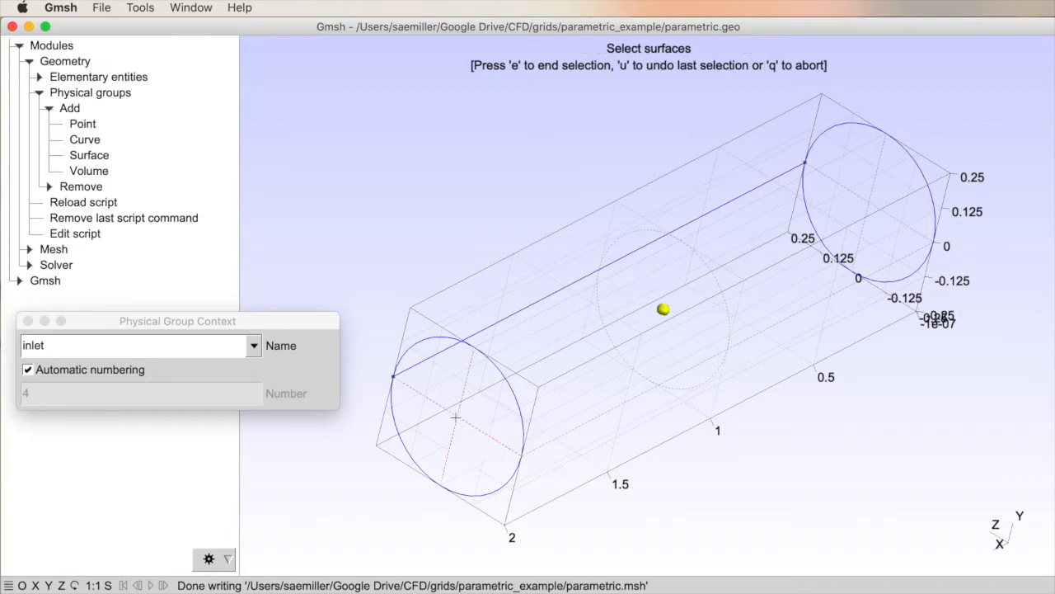
{"action": "key", "text": "e"}
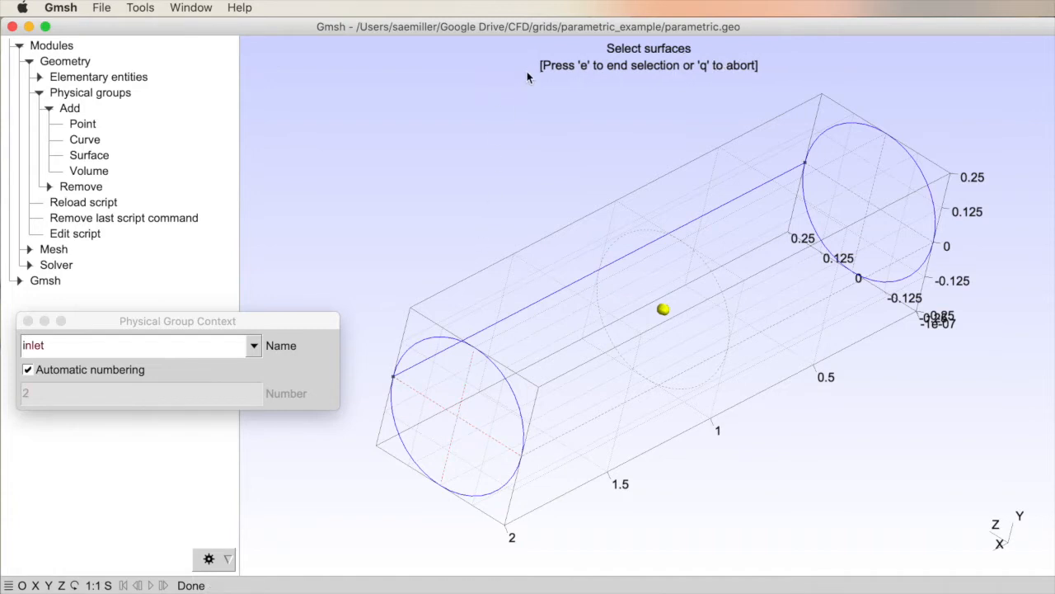
- Add a physical surface group named oulet on the cylinder's circular end face at X = 0
{"action": "double_click", "coordinate": [43, 346]}
{"action": "type", "text": "outlet"}
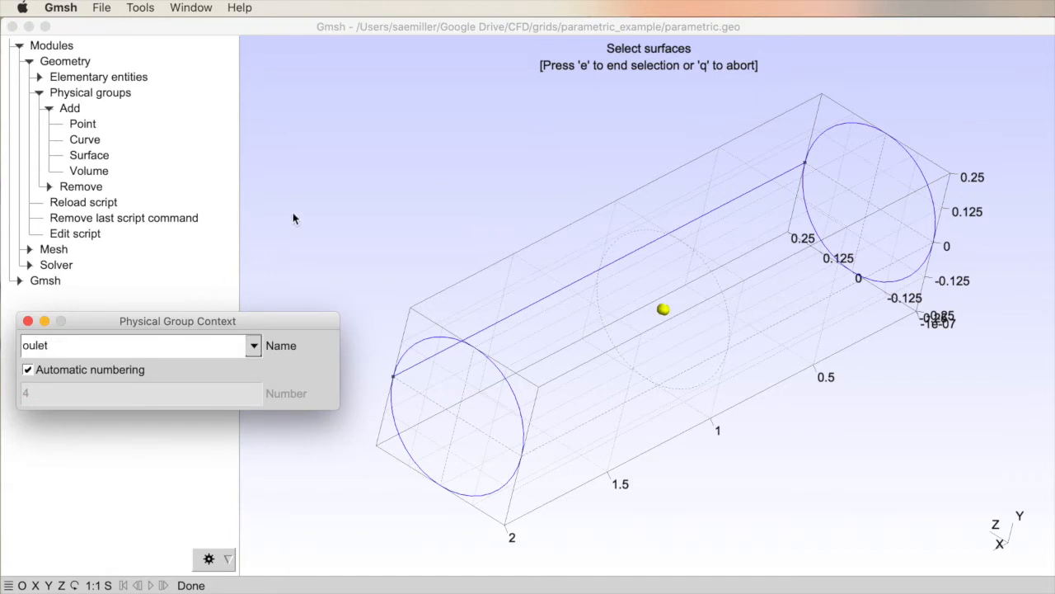
{"action": "left_click", "coordinate": [352, 196]}
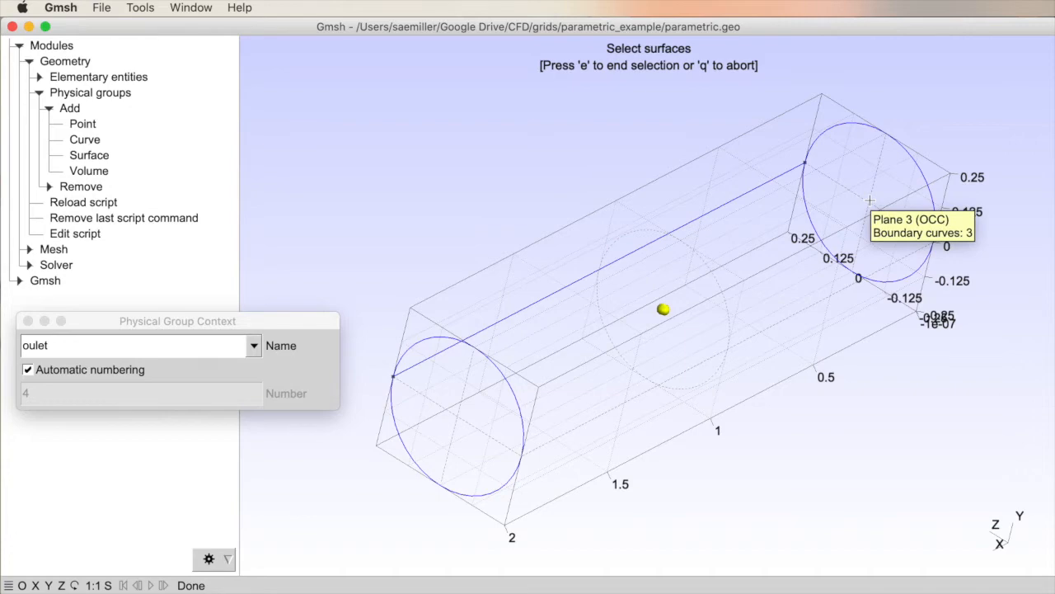
{"action": "scroll", "coordinate": [870, 199], "scroll_direction": "up", "scroll_amount": 6}
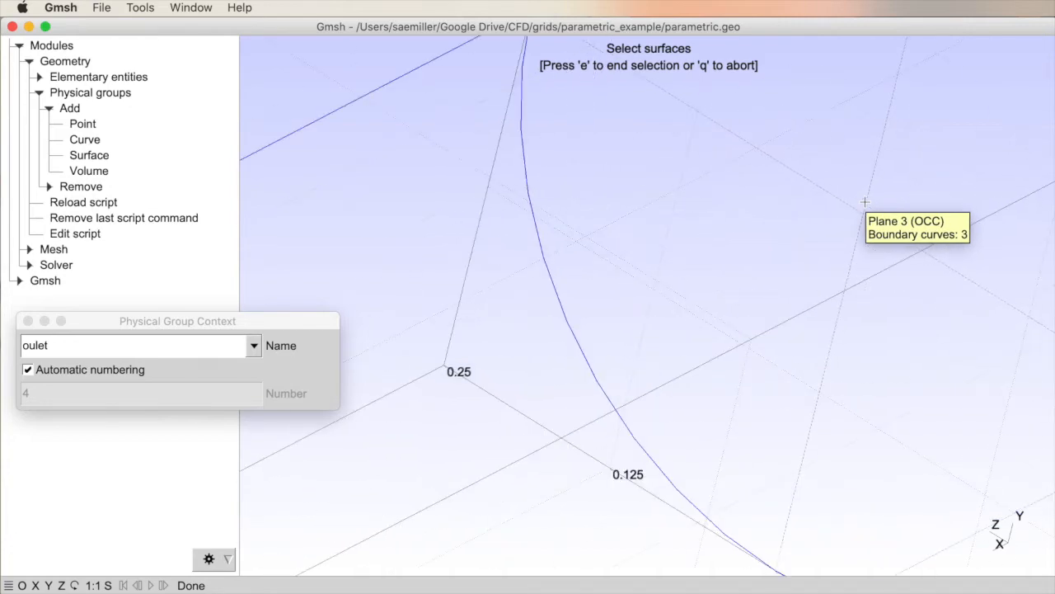
{"action": "left_click", "coordinate": [864, 202]}
{"action": "key", "text": "e"}
{"action": "scroll", "coordinate": [708, 244], "scroll_direction": "down", "scroll_amount": 6}
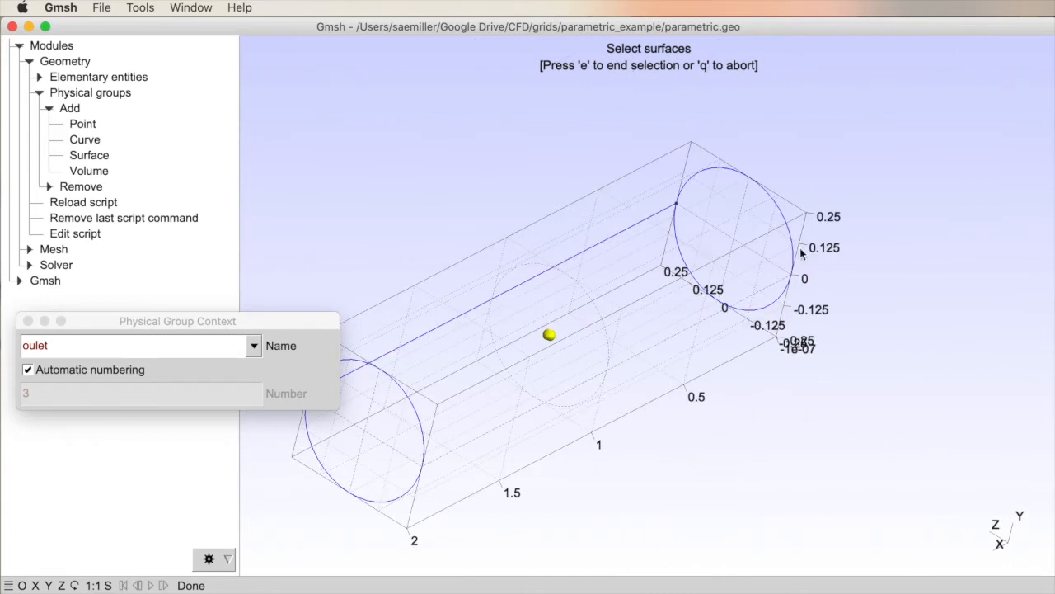
- Add a physical surface group named wall on the cylinder's curved side surface
{"action": "double_click", "coordinate": [96, 348]}
{"action": "type", "text": "wall"}
{"action": "left_click", "coordinate": [325, 218]}
{"action": "left_click", "coordinate": [93, 343]}
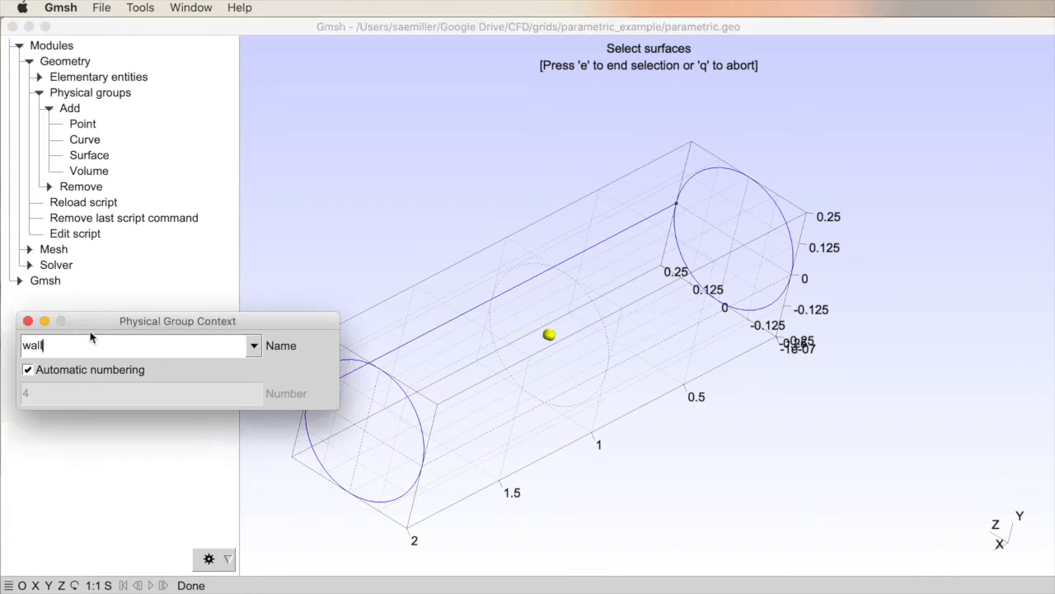
{"action": "left_click", "coordinate": [483, 172]}
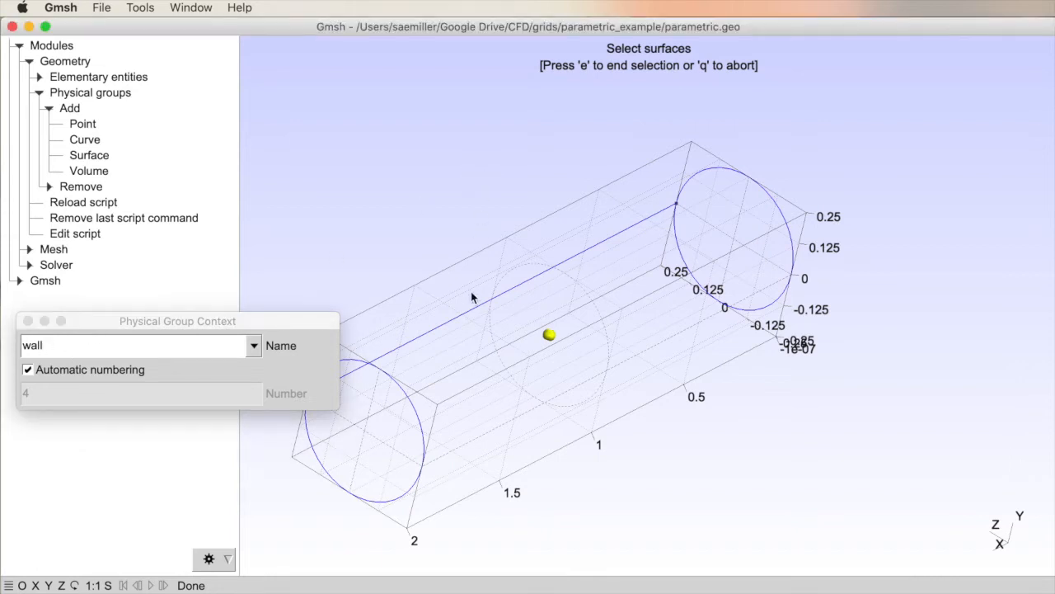
{"action": "scroll", "coordinate": [471, 291], "scroll_direction": "up", "scroll_amount": 5}
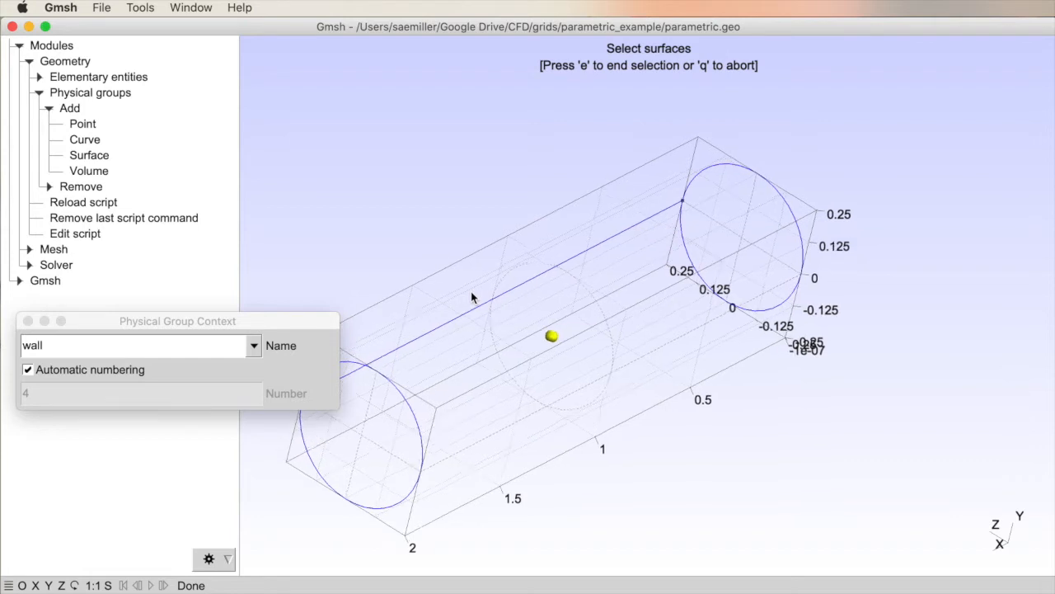
{"action": "scroll", "coordinate": [471, 291], "scroll_direction": "up", "scroll_amount": 3}
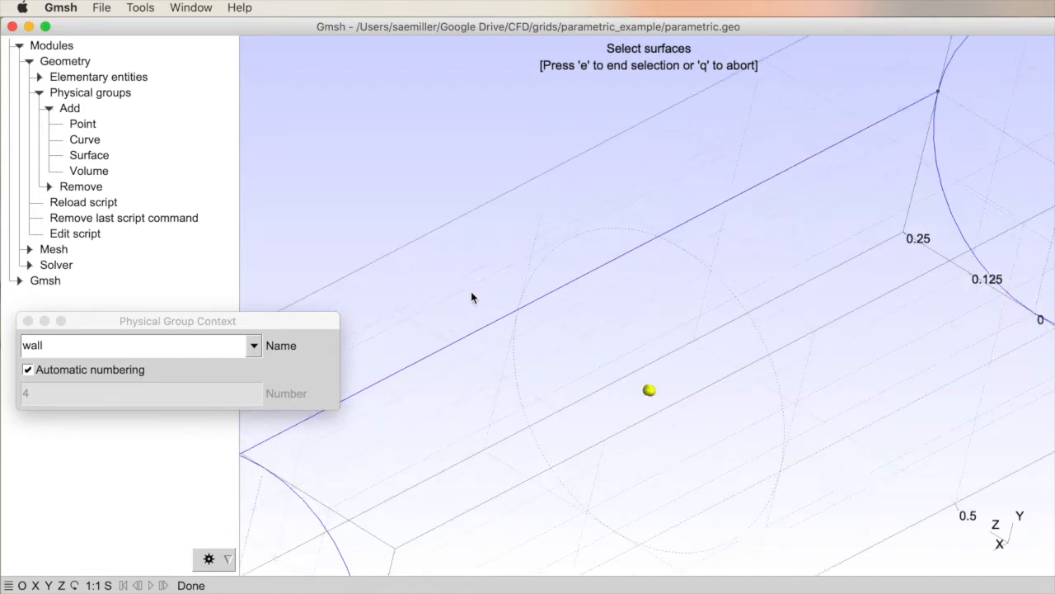
{"action": "scroll", "coordinate": [543, 275], "scroll_direction": "up", "scroll_amount": 3}
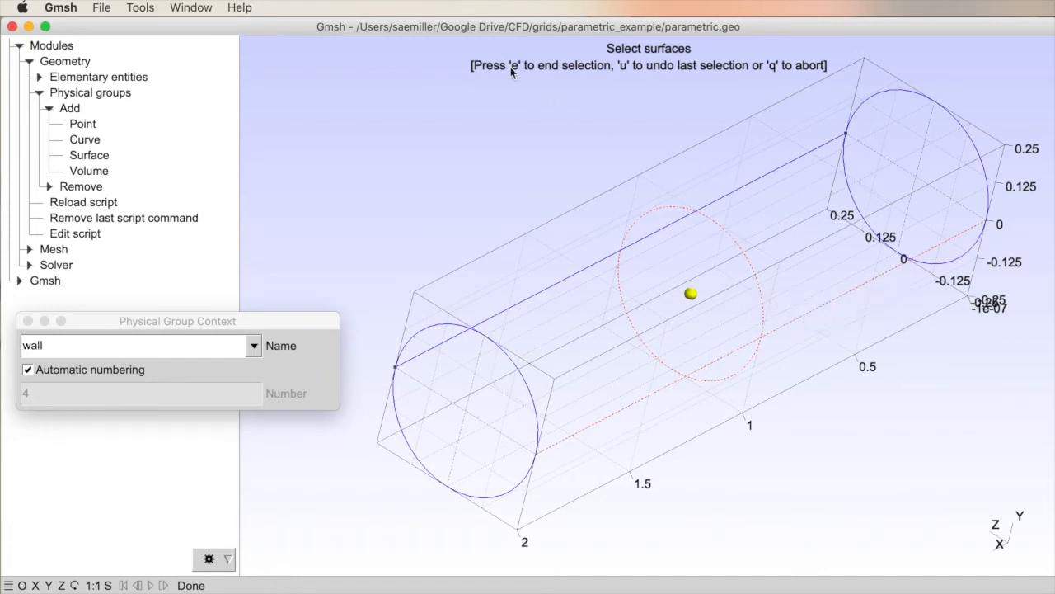
{"action": "key", "text": "e"}
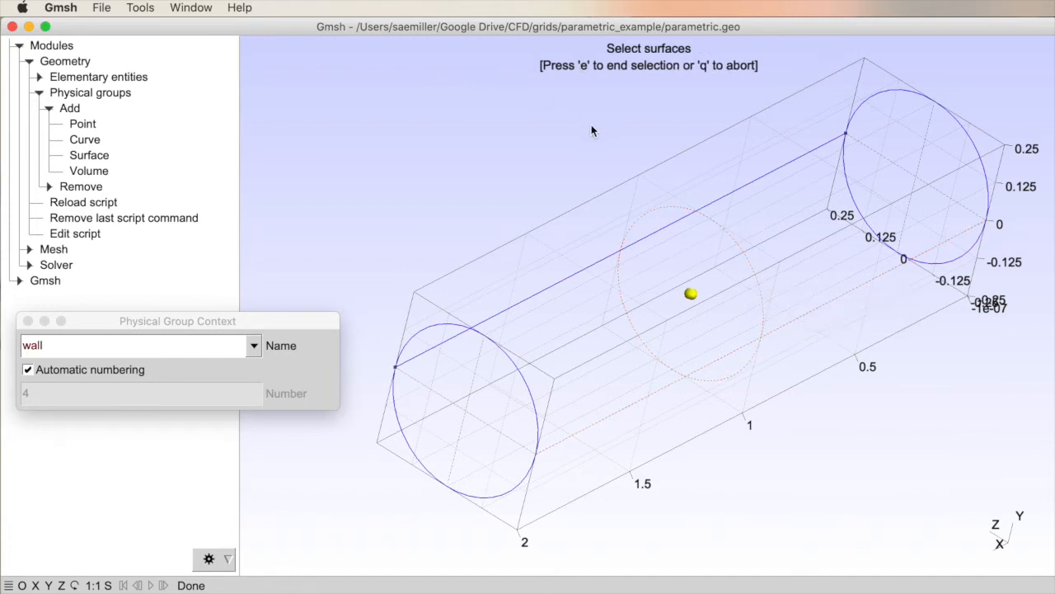
- End the physical group definition and save the mesh, replacing the existing parametric.msh file
{"action": "left_click", "coordinate": [75, 354]}
{"action": "type", "text": "q"}
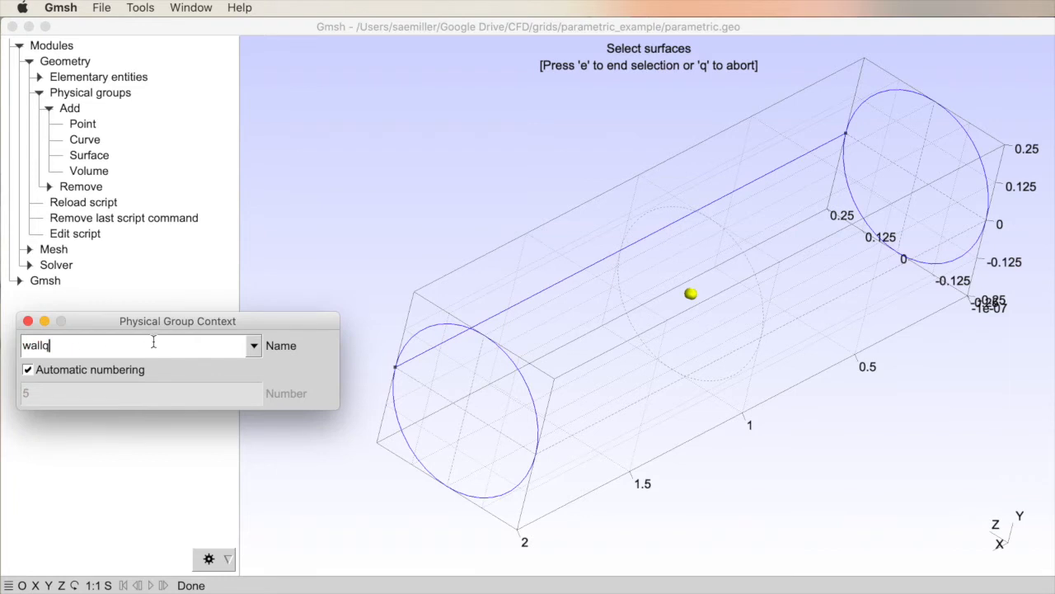
{"action": "key", "text": "BackSpace"}
{"action": "left_click", "coordinate": [28, 321]}
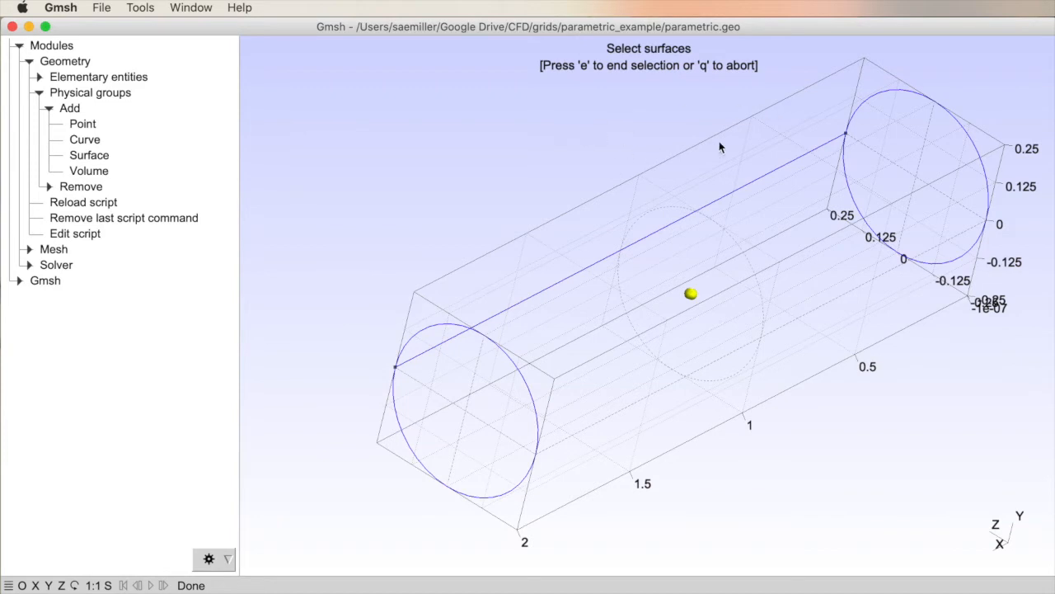
{"action": "key", "text": "q"}
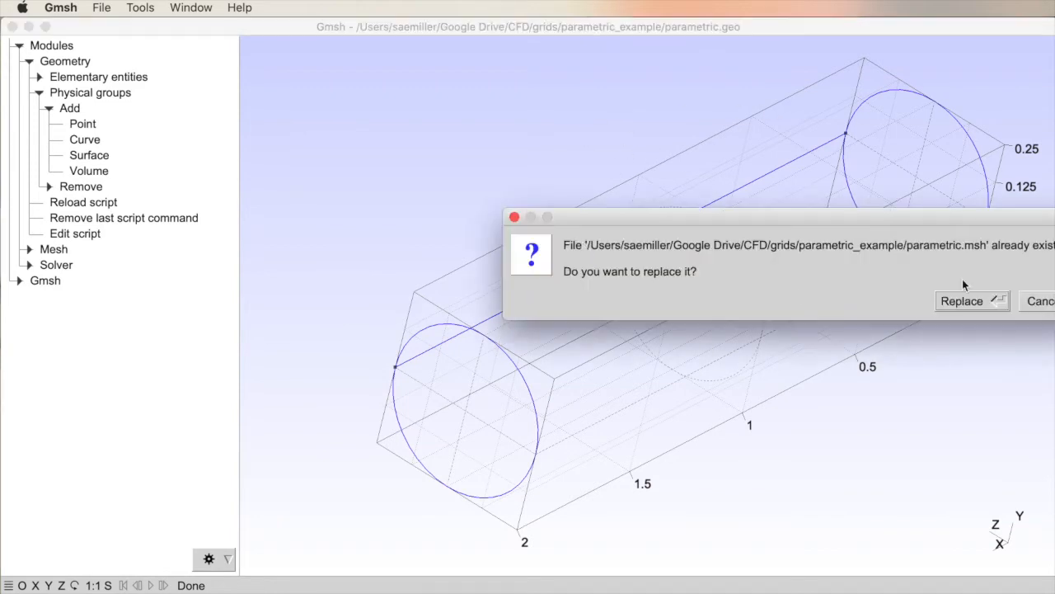
{"action": "left_click_drag", "start_coordinate": [942, 217], "coordinate": [728, 221]}
{"action": "left_click", "coordinate": [788, 303]}
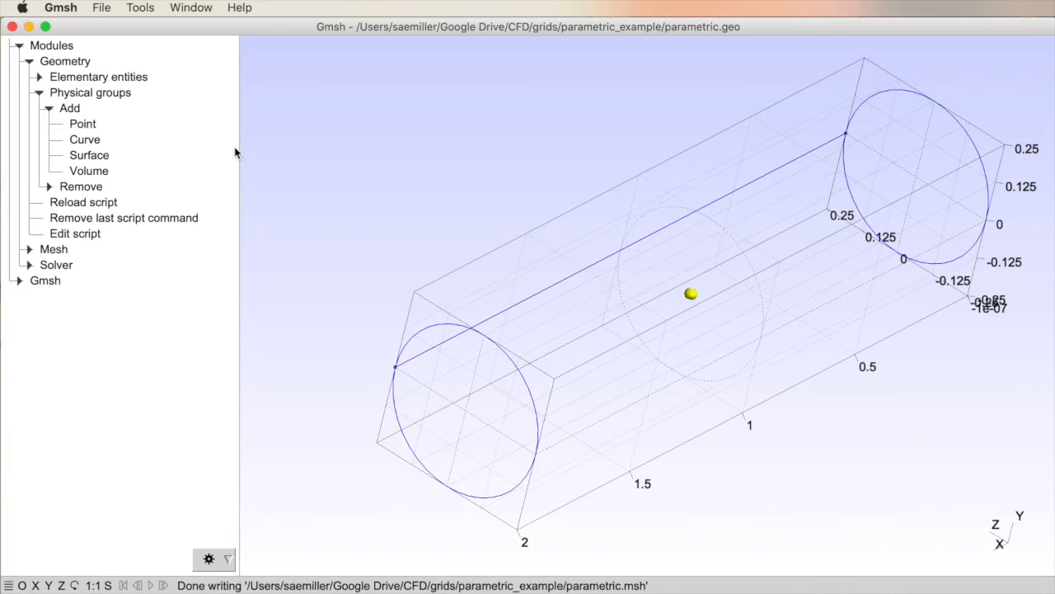
- Generate the cylinder's 1D, 2D and 3D meshes
{"action": "left_click", "coordinate": [39, 94]}
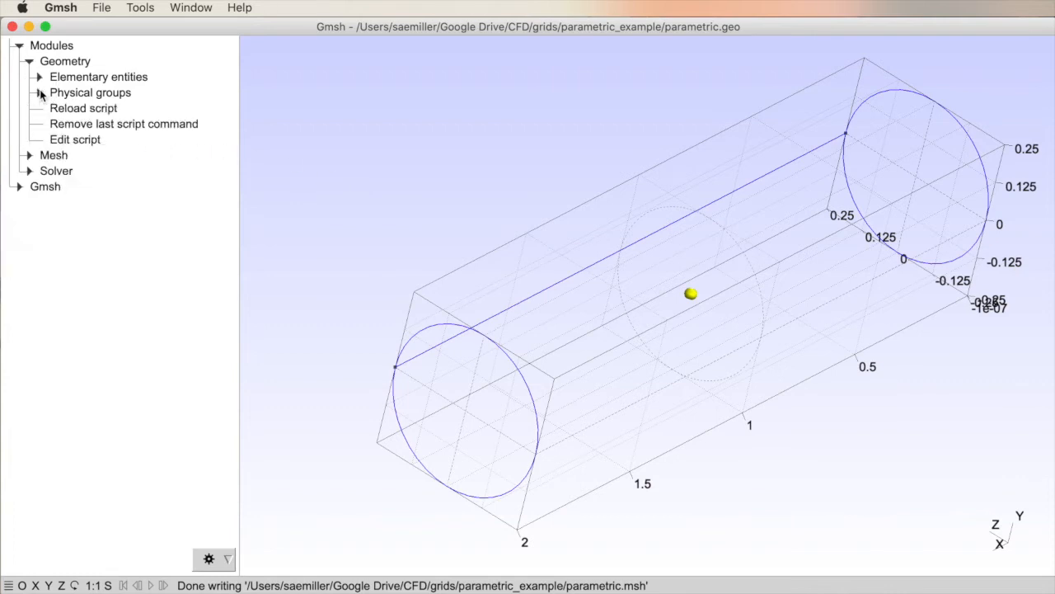
{"action": "left_click", "coordinate": [31, 65]}
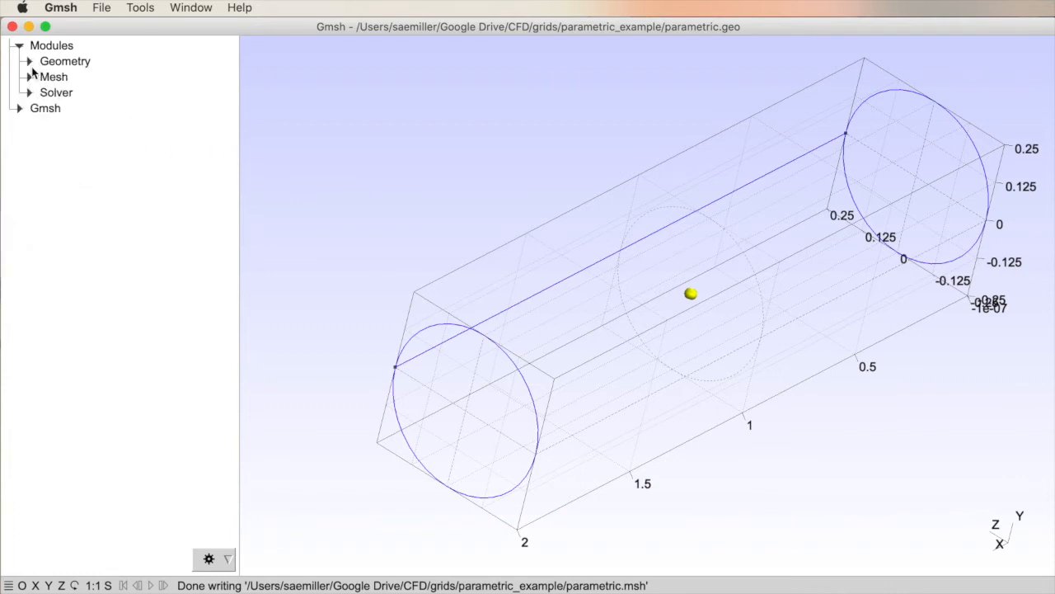
{"action": "left_click", "coordinate": [30, 78]}
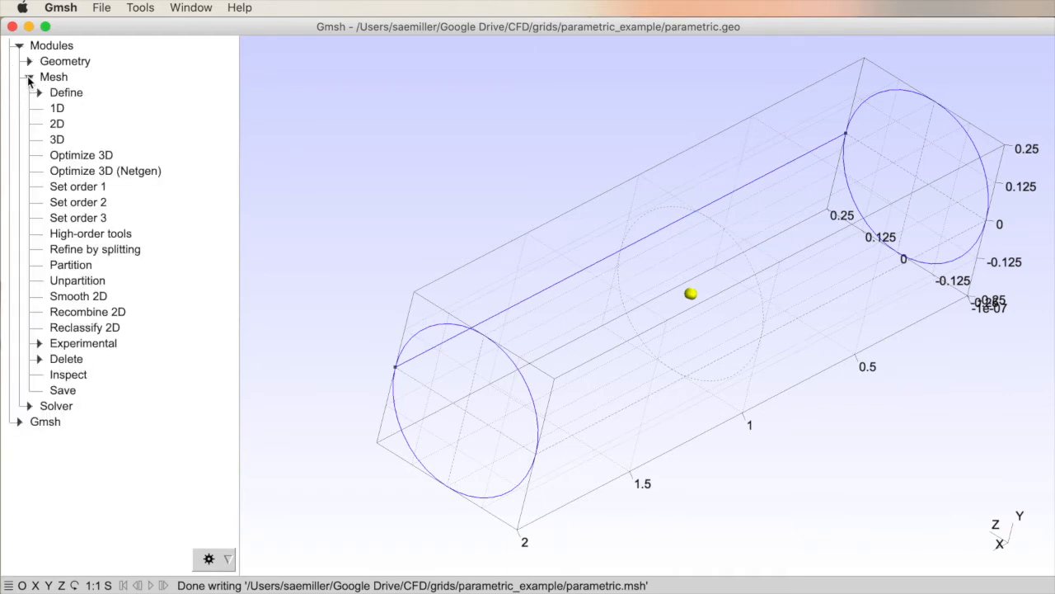
{"action": "left_click", "coordinate": [58, 108]}
{"action": "left_click", "coordinate": [59, 124]}
{"action": "left_click", "coordinate": [59, 139]}
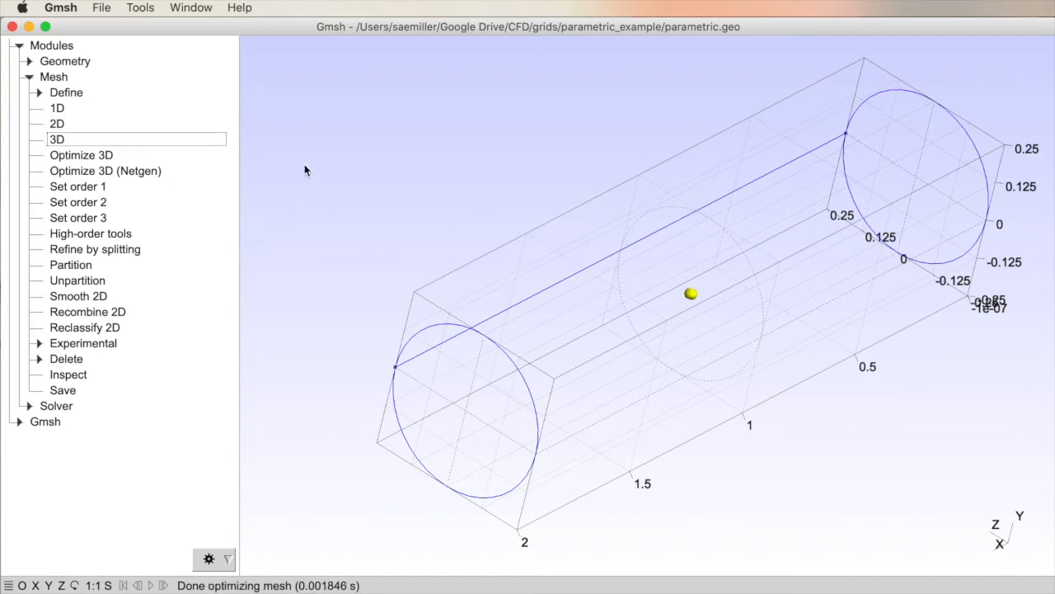
- Check the mesh statistics, updating the element quality measures, and close them
{"action": "left_click", "coordinate": [140, 9]}
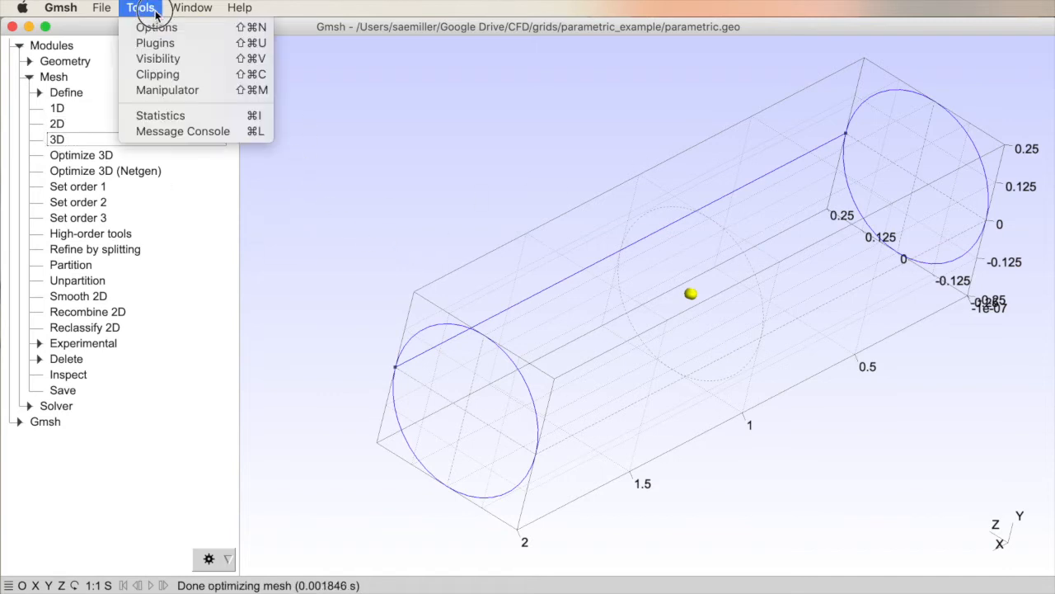
{"action": "left_click", "coordinate": [171, 120]}
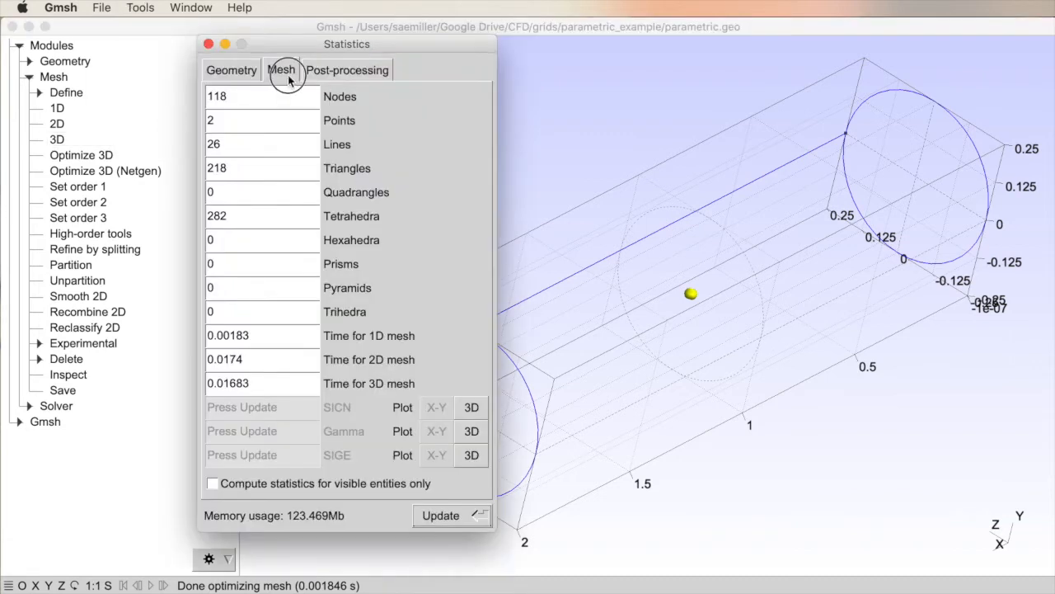
{"action": "left_click", "coordinate": [441, 515]}
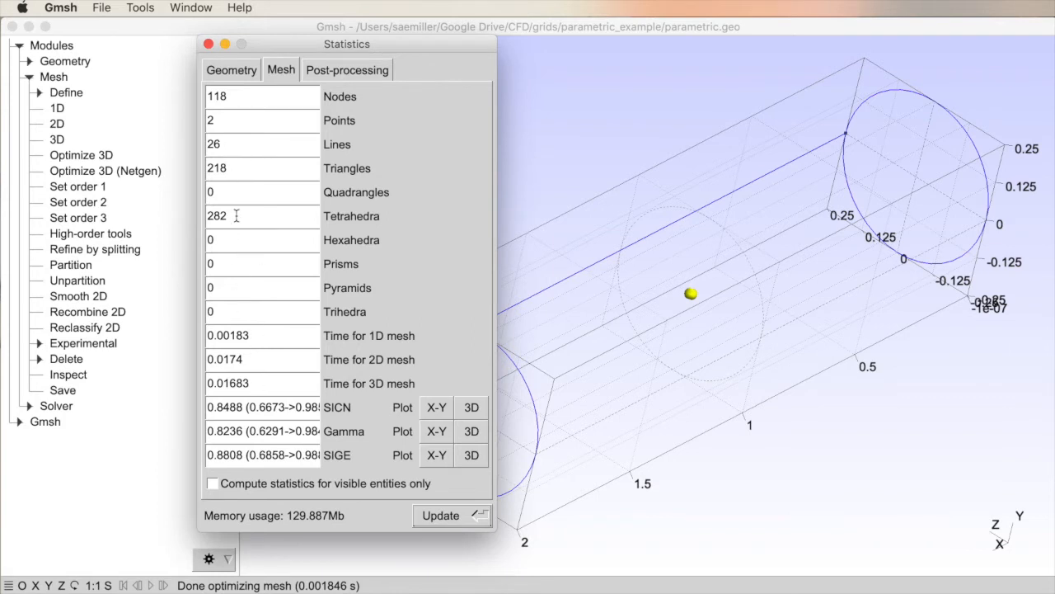
{"action": "left_click", "coordinate": [211, 45]}
- Show the 3D element edges and 3D element faces of the cylinder mesh
{"action": "right_click", "coordinate": [320, 148]}
{"action": "mouse_move", "coordinate": [306, 163]}
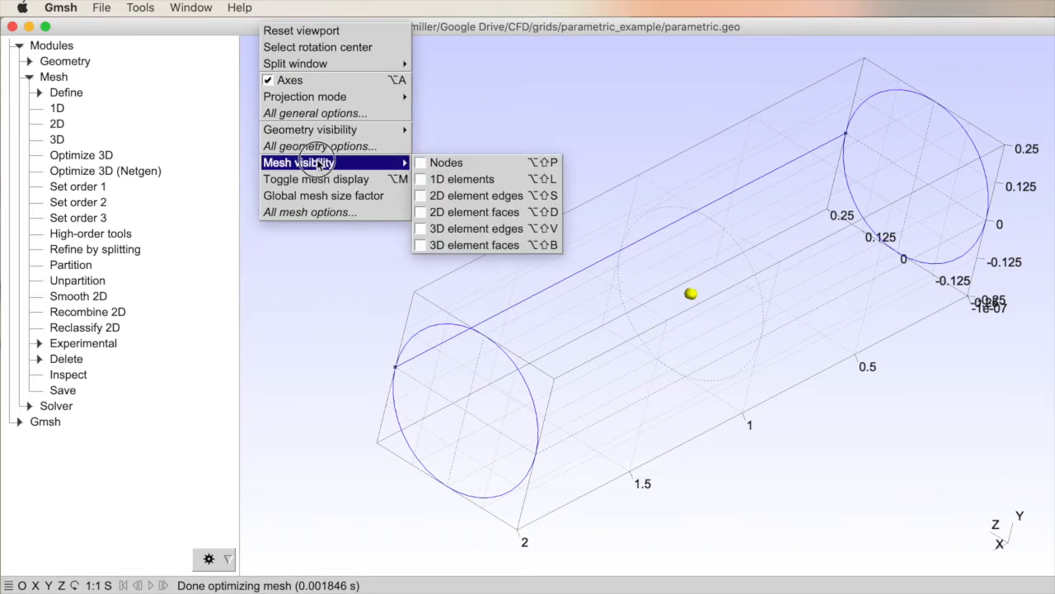
{"action": "left_click", "coordinate": [460, 228]}
{"action": "right_click", "coordinate": [317, 163]}
{"action": "left_click", "coordinate": [318, 171]}
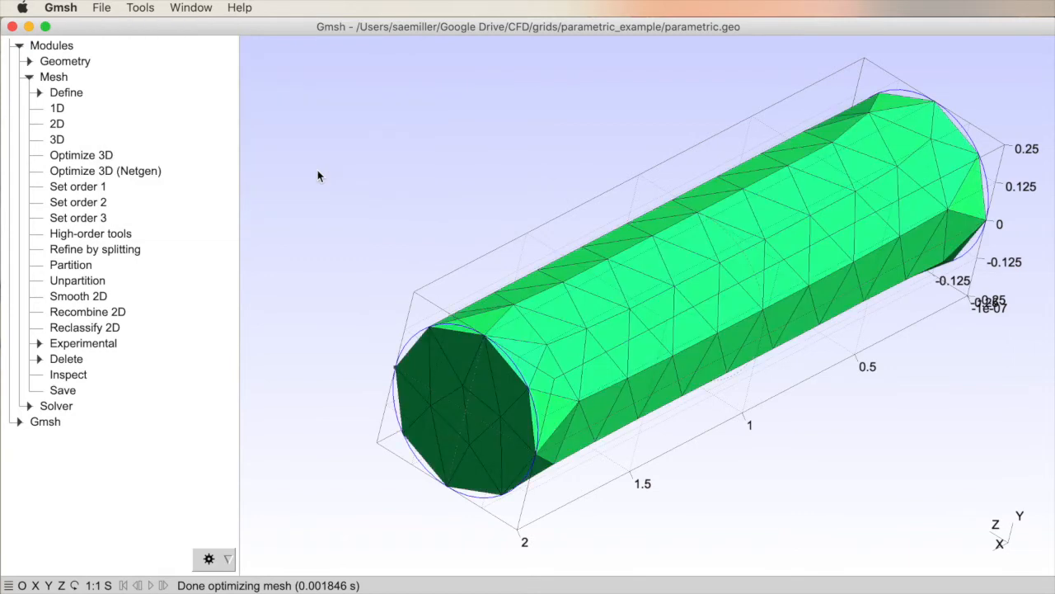
{"action": "left_click_drag", "start_coordinate": [340, 376], "coordinate": [307, 340]}
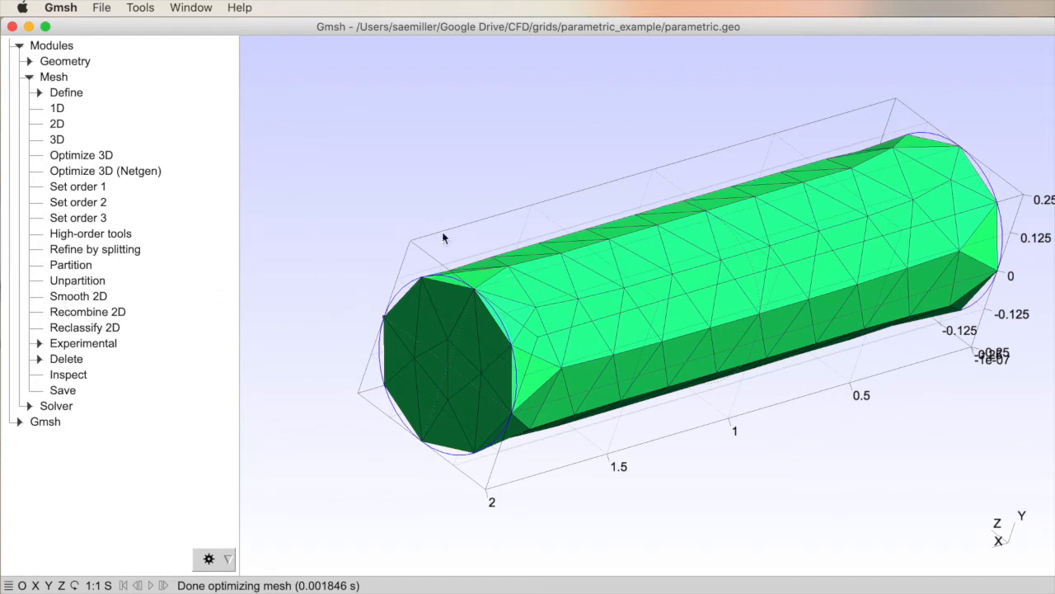
- Set the global mesh size factor to 0.25
{"action": "right_click", "coordinate": [350, 168]}
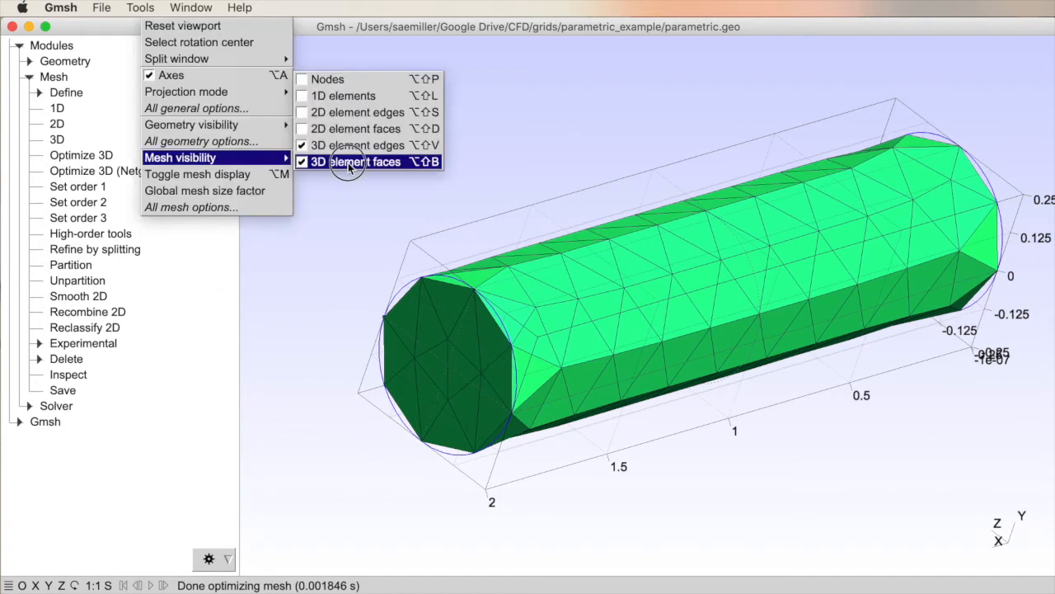
{"action": "left_click", "coordinate": [244, 198]}
{"action": "double_click", "coordinate": [207, 182]}
{"action": "type", "text": "0.25"}
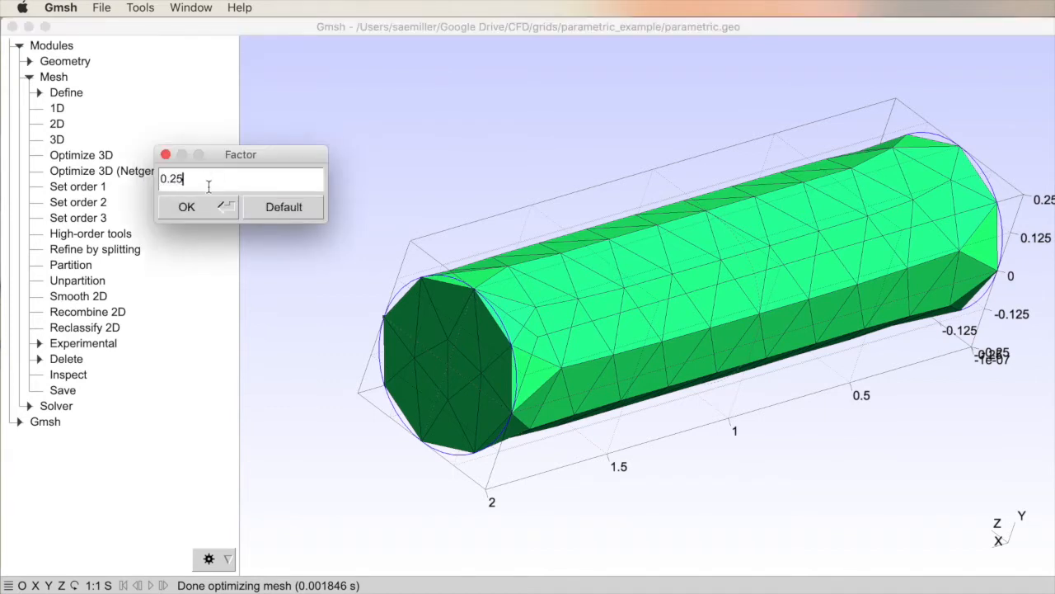
{"action": "left_click", "coordinate": [209, 207]}
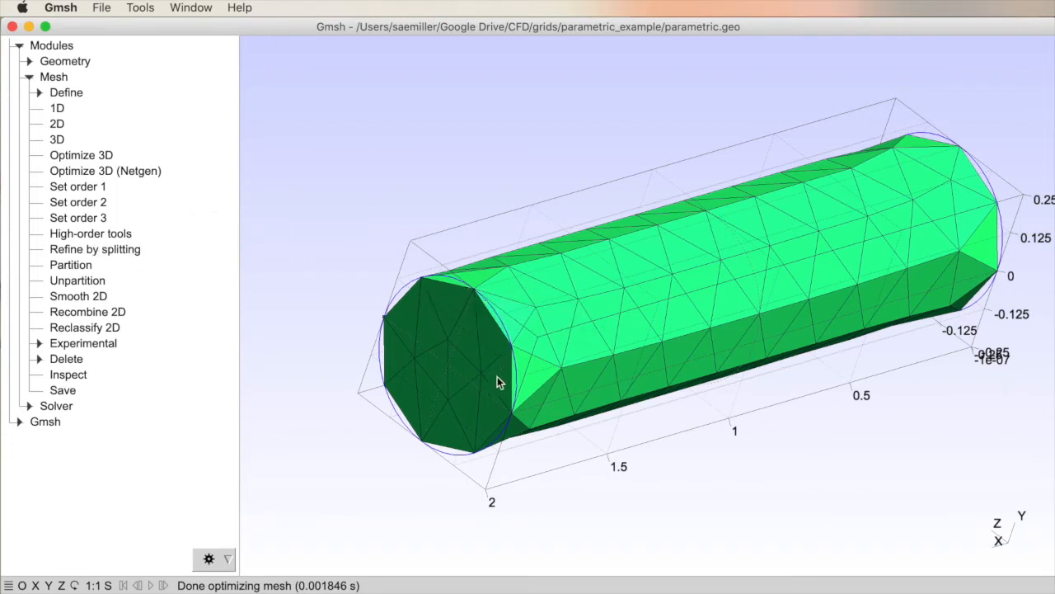
- Refine the cylinder mesh by splitting three times
{"action": "left_click", "coordinate": [118, 249]}
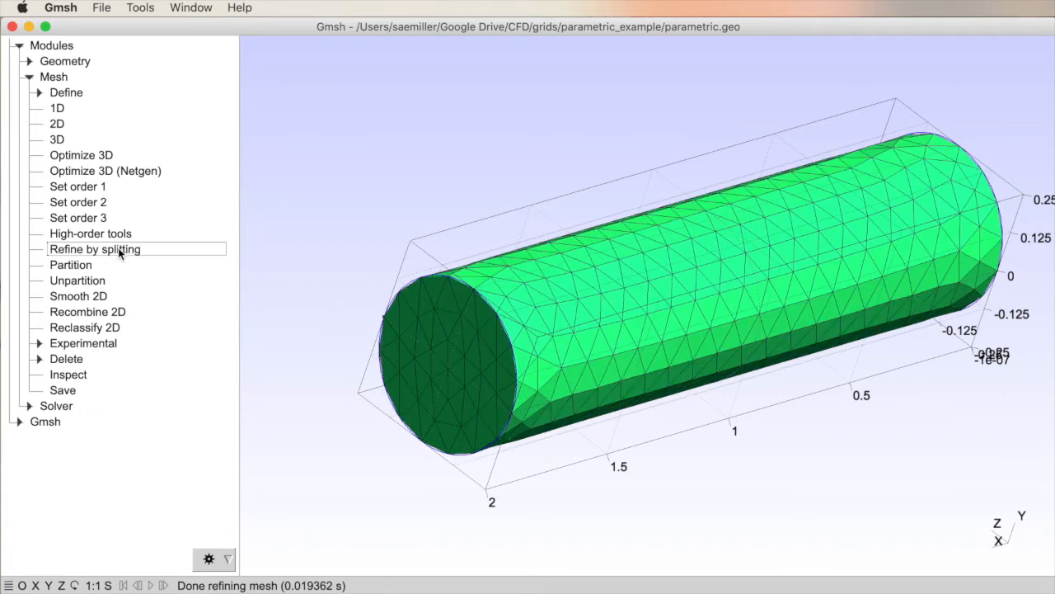
{"action": "left_click", "coordinate": [118, 249]}
{"action": "left_click", "coordinate": [118, 249]}
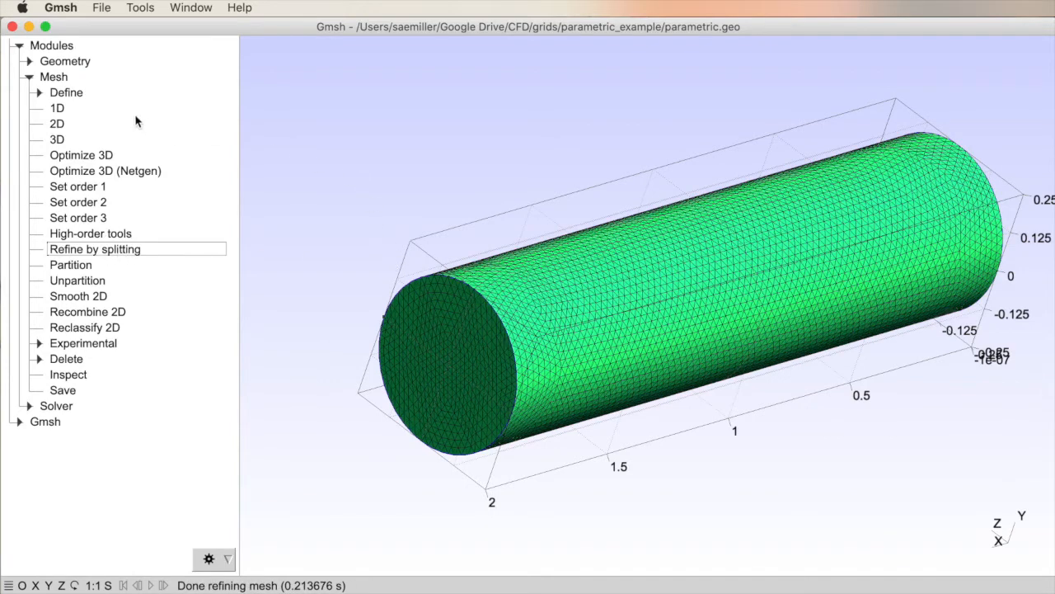
- Regenerate the 1D and 2D meshes and show the 2D element edges
{"action": "left_click", "coordinate": [60, 109]}
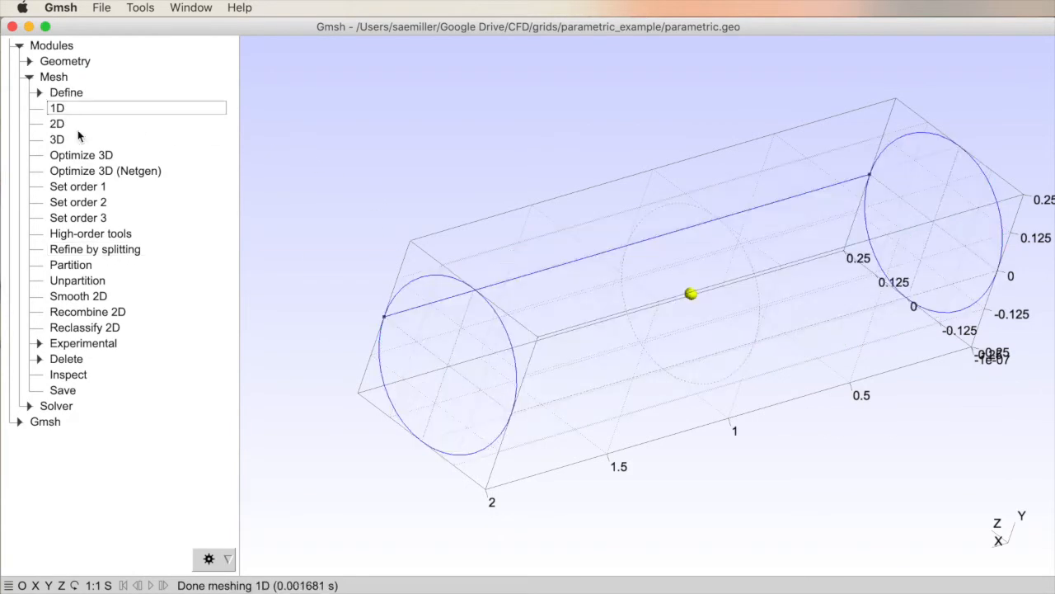
{"action": "left_click", "coordinate": [59, 125]}
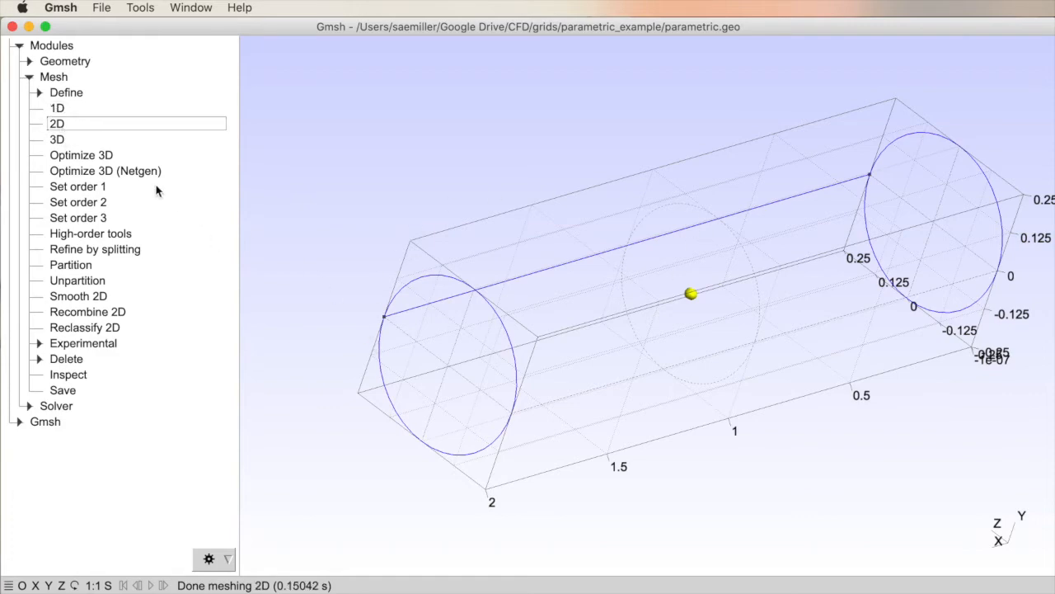
{"action": "right_click", "coordinate": [323, 160]}
{"action": "mouse_move", "coordinate": [323, 160]}
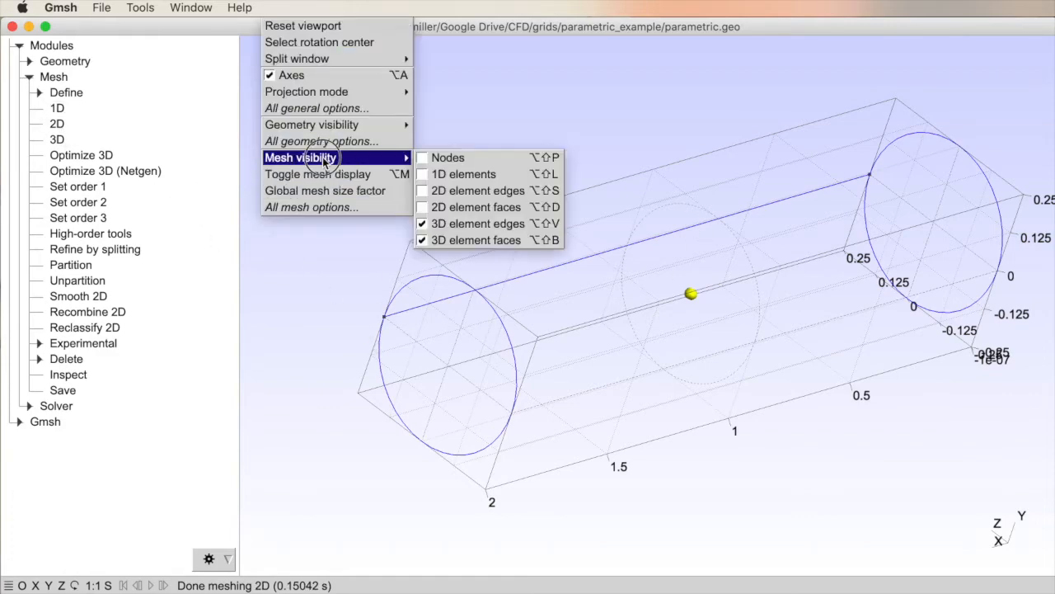
{"action": "left_click", "coordinate": [462, 190]}
- Show the 2D element faces and hide the 3D element edges and faces to inspect the surface mesh
{"action": "right_click", "coordinate": [285, 162]}
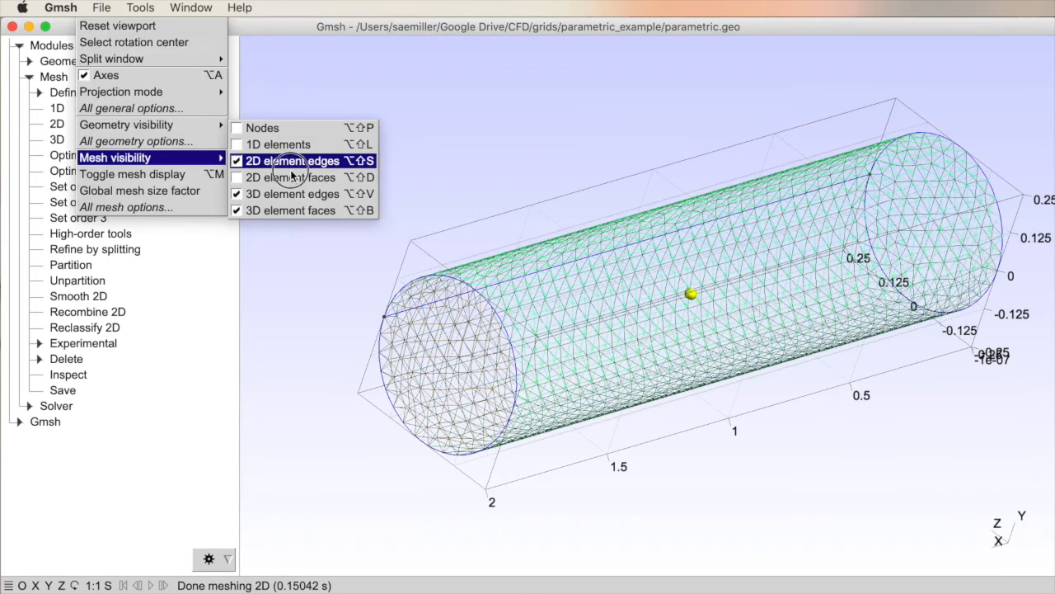
{"action": "left_click", "coordinate": [293, 177]}
{"action": "double_click", "coordinate": [293, 175]}
{"action": "left_click", "coordinate": [293, 188]}
{"action": "double_click", "coordinate": [292, 188]}
{"action": "left_click", "coordinate": [293, 201]}
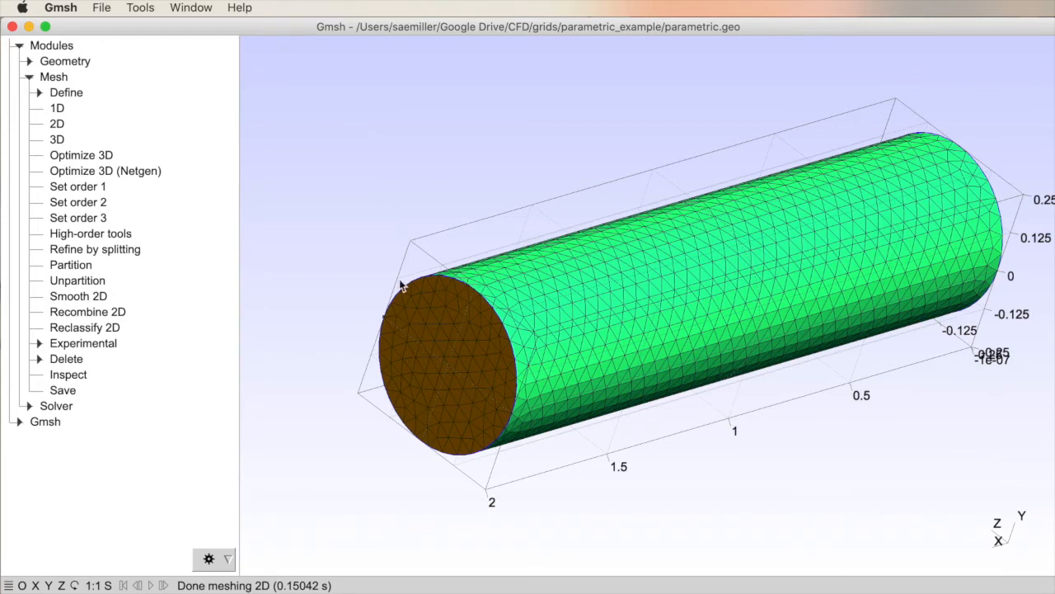
- Hide the 2D element faces and 2D element edges
{"action": "right_click", "coordinate": [293, 195]}
{"action": "left_click", "coordinate": [292, 162]}
{"action": "right_click", "coordinate": [291, 162]}
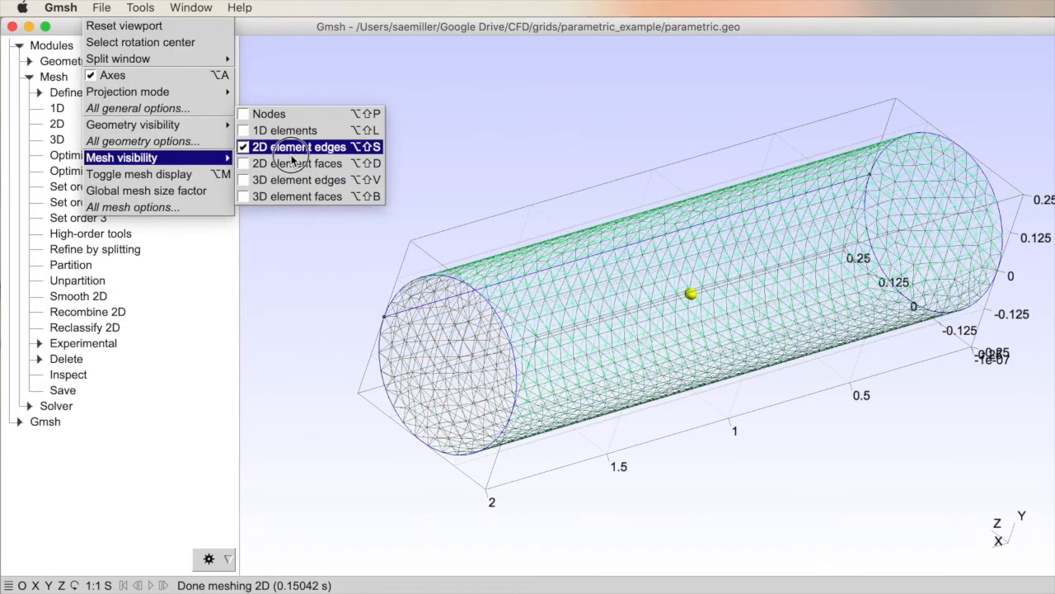
{"action": "left_click", "coordinate": [291, 154]}
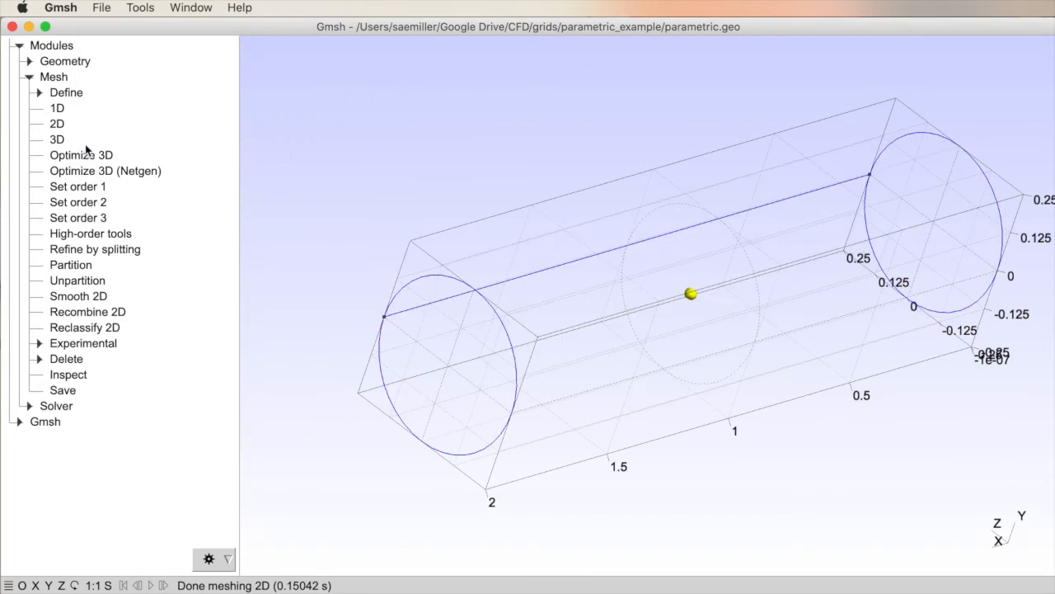
- Generate the 3D mesh of the cylinder and show its 3D element edges and 3D element faces
{"action": "left_click", "coordinate": [57, 140]}
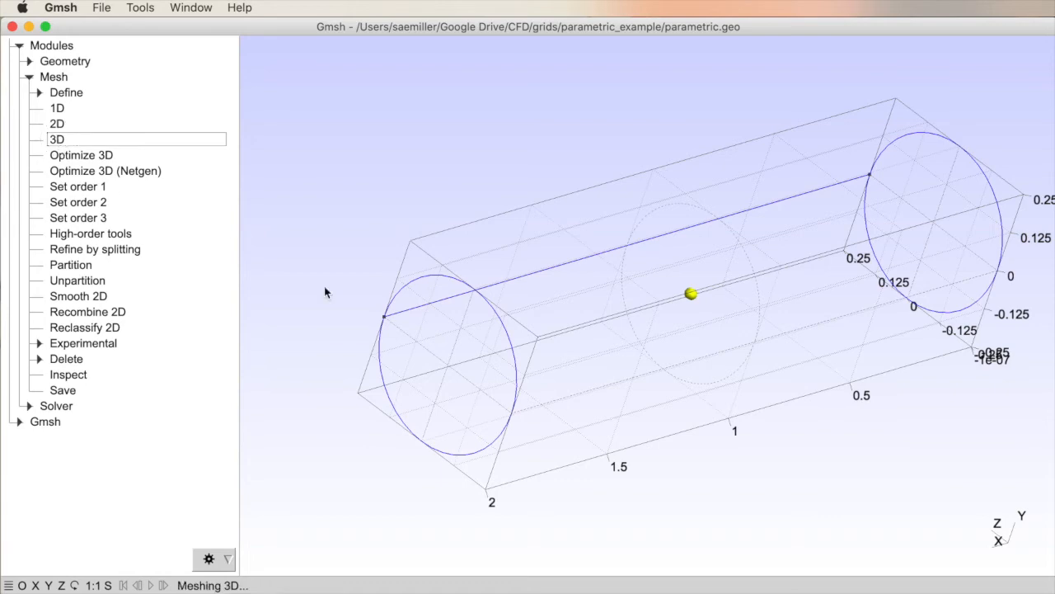
{"action": "right_click", "coordinate": [366, 146]}
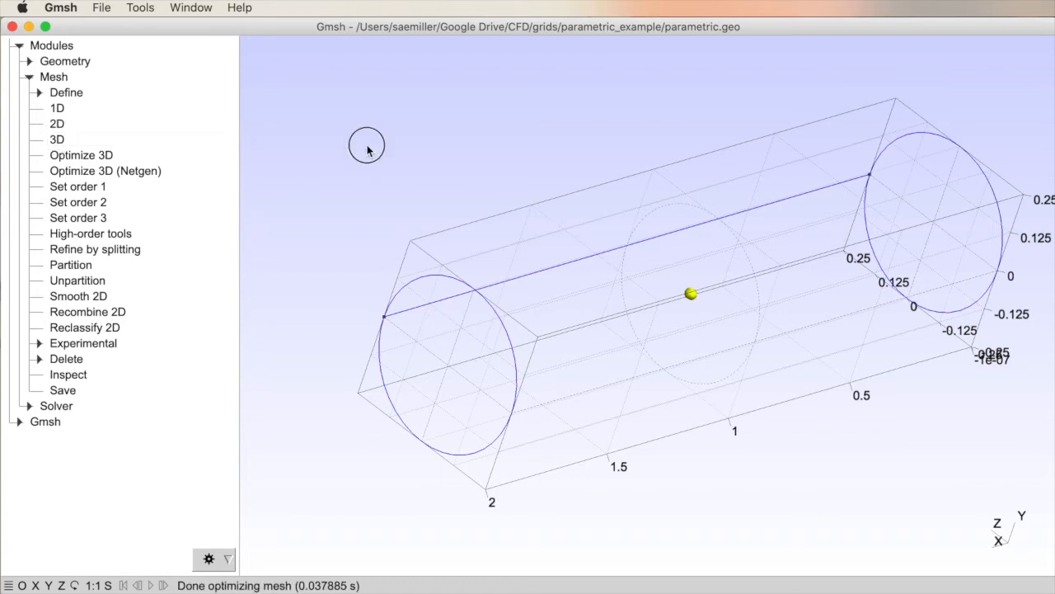
{"action": "left_click", "coordinate": [365, 144]}
{"action": "right_click", "coordinate": [367, 145]}
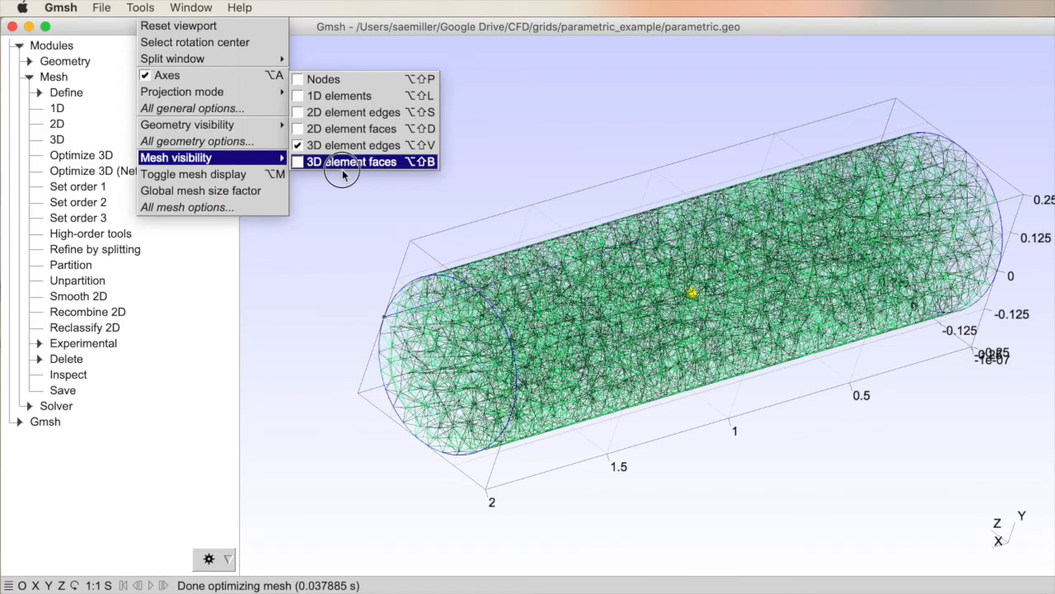
{"action": "left_click", "coordinate": [367, 158]}
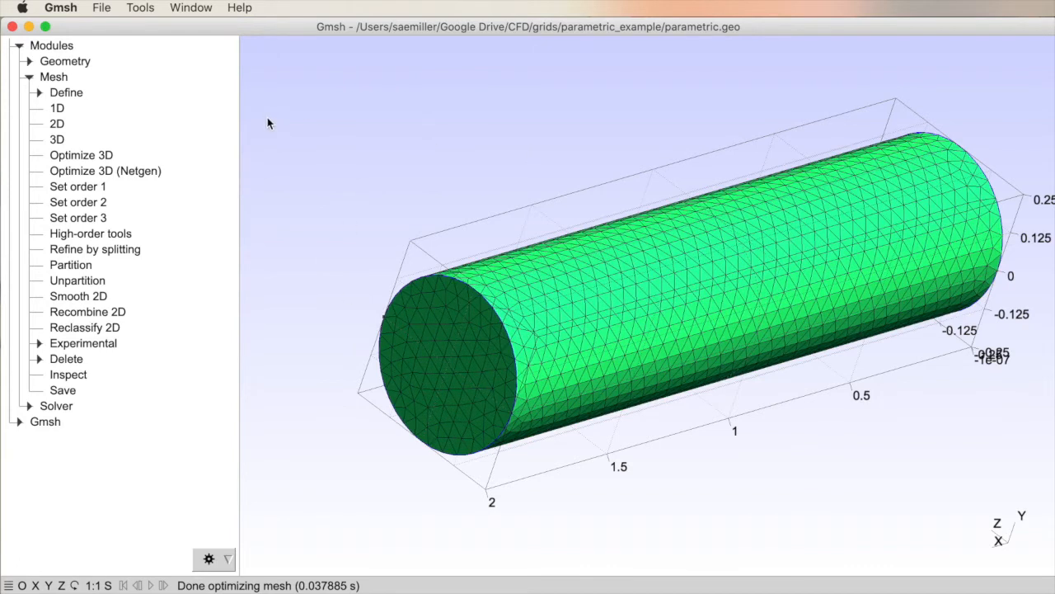
- Clip the mesh with Plane 0 using A = -1 and D about 0.84, keeping whole elements, to expose the interior cells
{"action": "left_click", "coordinate": [155, 12]}
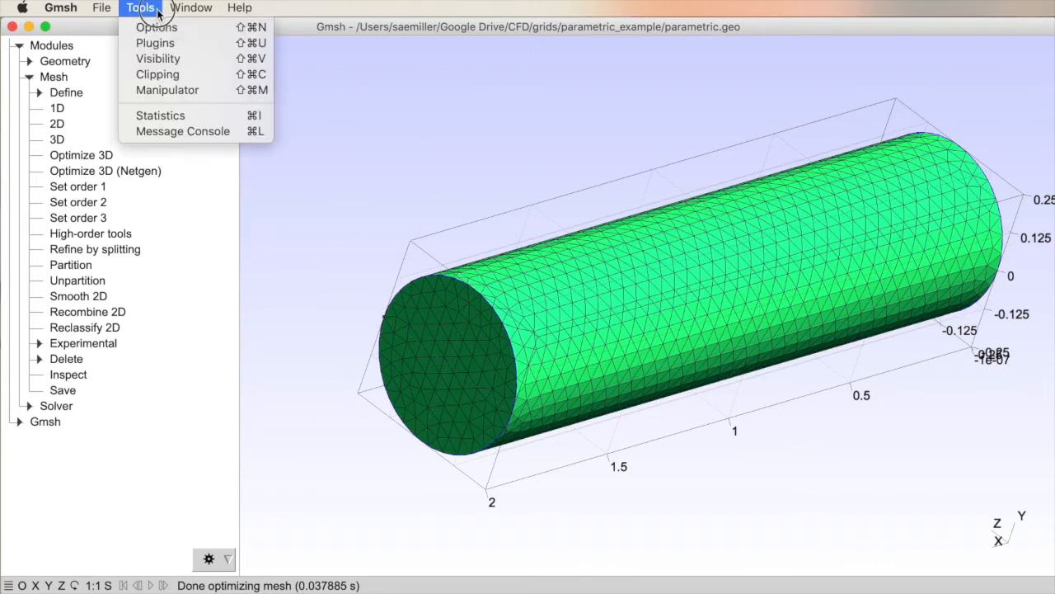
{"action": "left_click", "coordinate": [169, 74]}
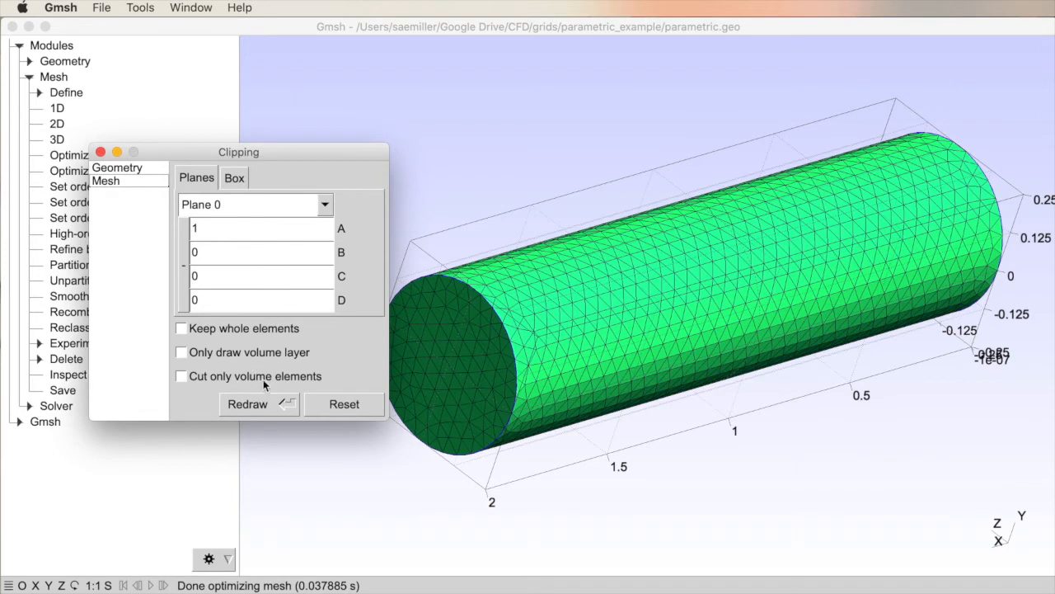
{"action": "left_click", "coordinate": [117, 181]}
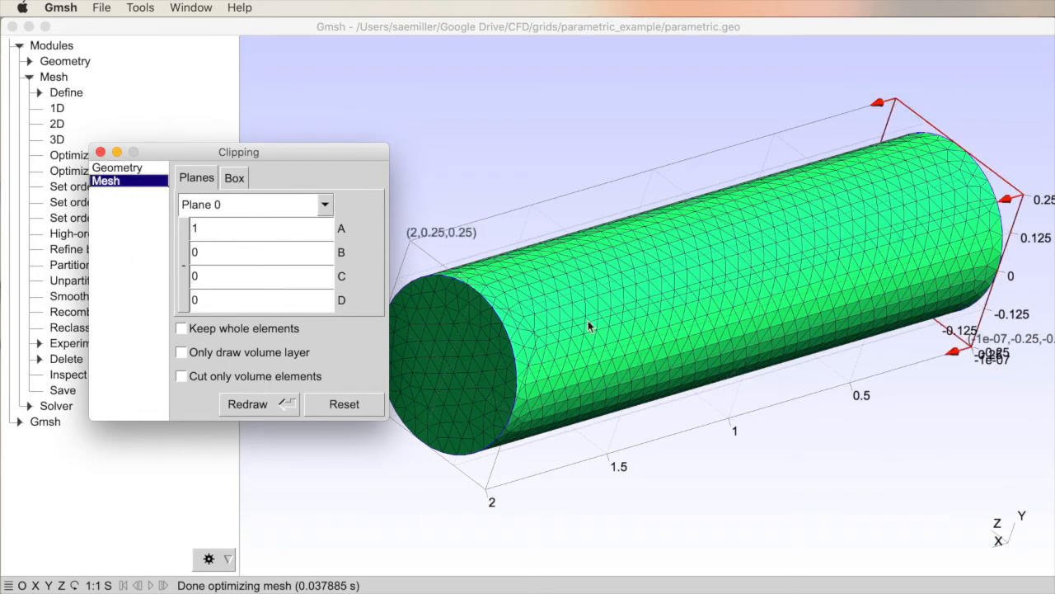
{"action": "left_click", "coordinate": [187, 300]}
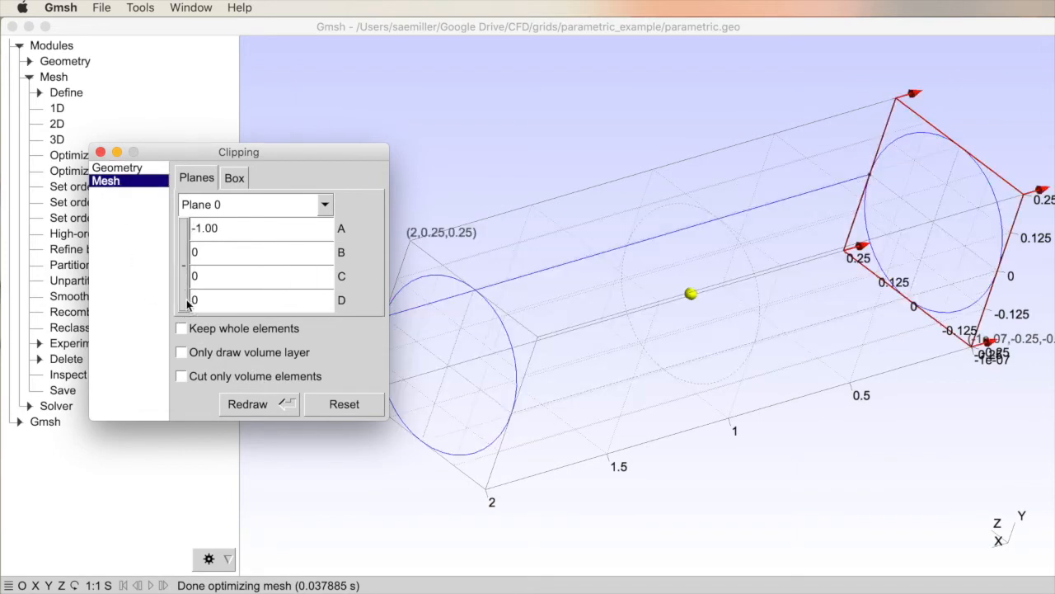
{"action": "left_click_drag", "start_coordinate": [199, 302], "coordinate": [247, 302]}
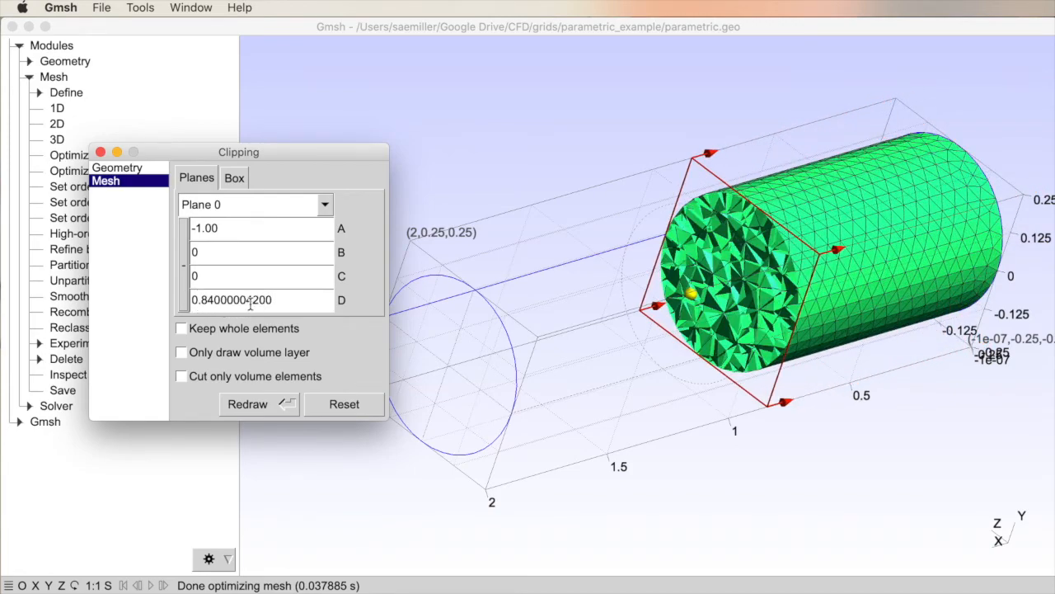
{"action": "left_click", "coordinate": [240, 328]}
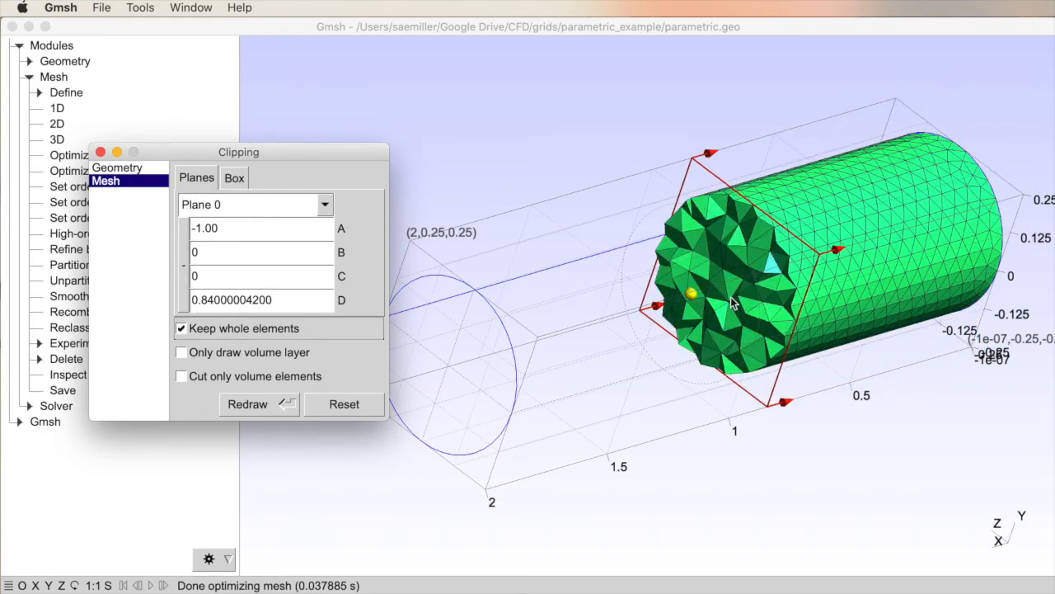
{"action": "scroll", "coordinate": [732, 298], "scroll_direction": "down", "scroll_amount": 6}
{"action": "scroll", "coordinate": [731, 297], "scroll_direction": "up", "scroll_amount": 9}
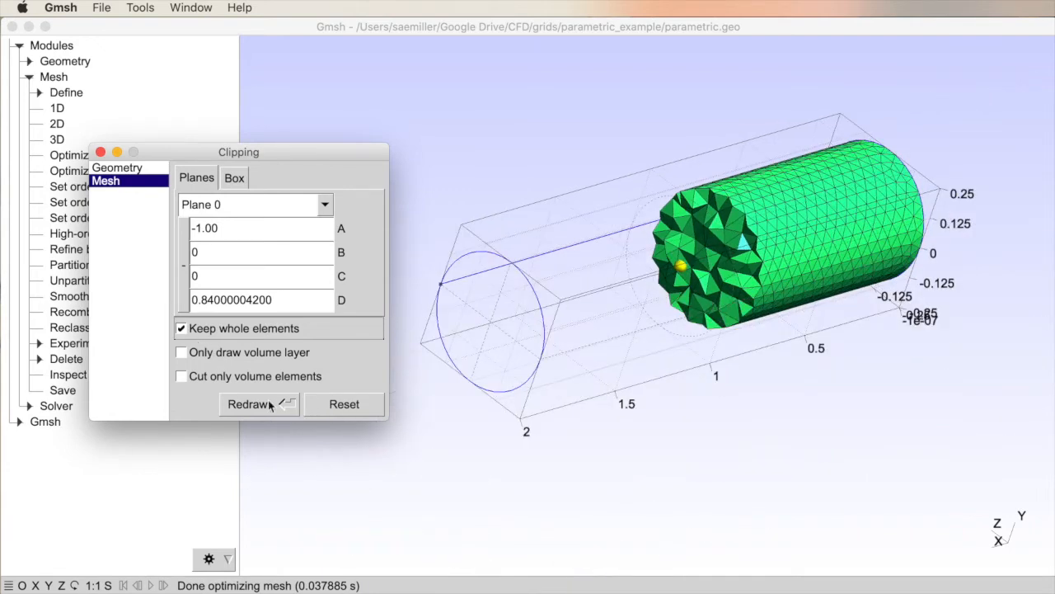
{"action": "left_click", "coordinate": [101, 152]}
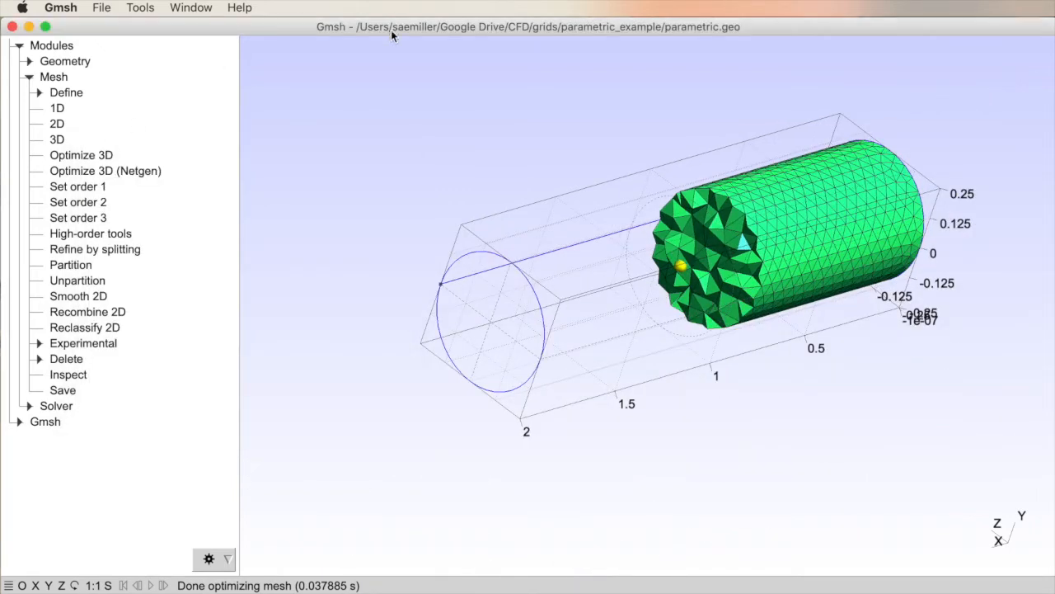
- Save the mesh, replacing the existing parametric.msh file
{"action": "key", "text": "shift+super+s"}
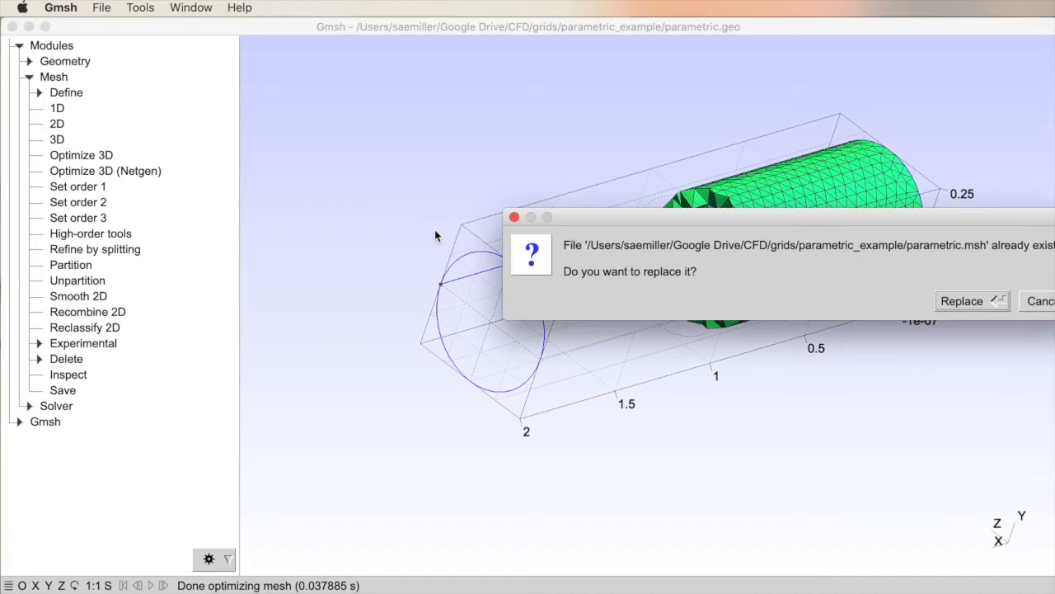
{"action": "left_click", "coordinate": [965, 300]}
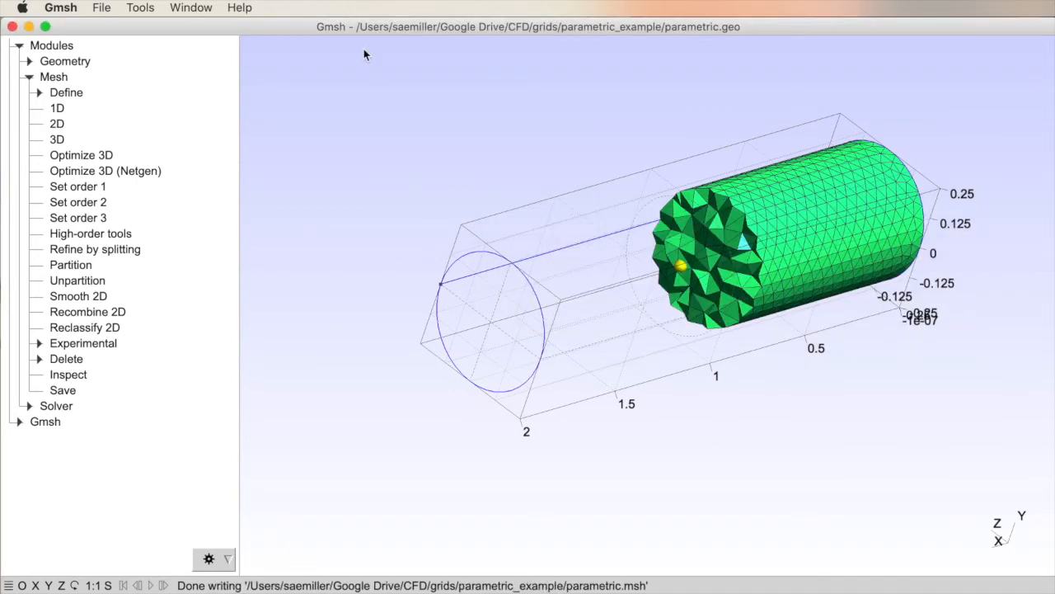
- Export the mesh in SU2 format as parametric.su2 to the parametric_example folder, without saving all elements
{"action": "left_click", "coordinate": [101, 7]}
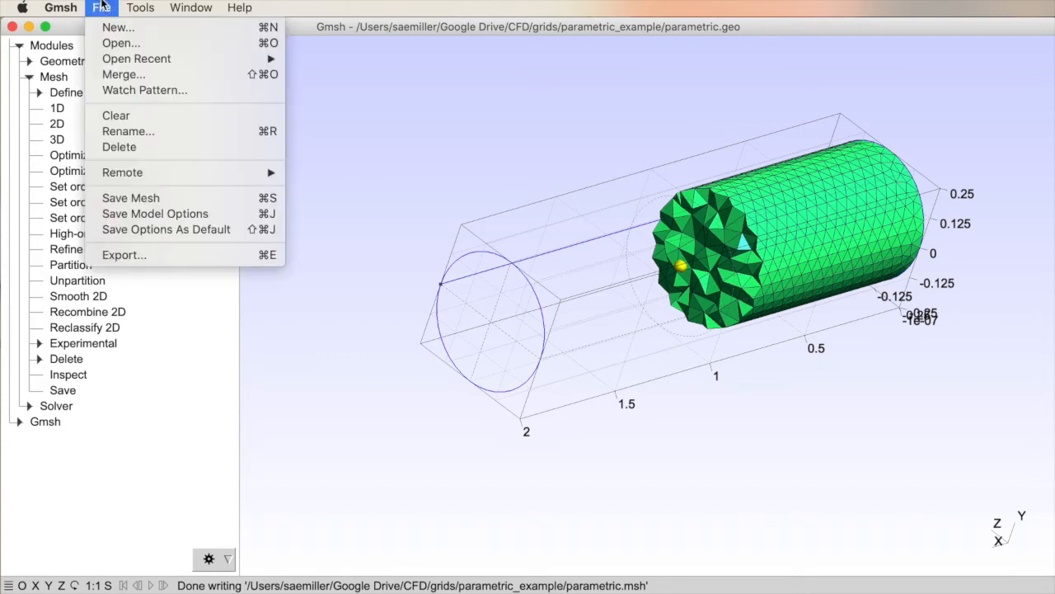
{"action": "left_click", "coordinate": [117, 255]}
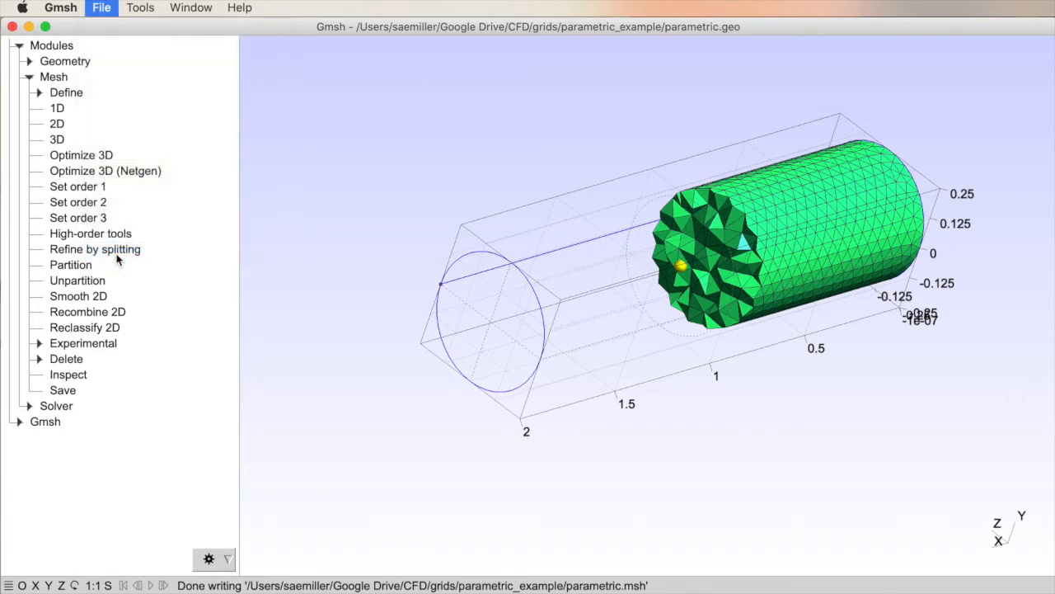
{"action": "left_click_drag", "start_coordinate": [652, 147], "coordinate": [380, 114]}
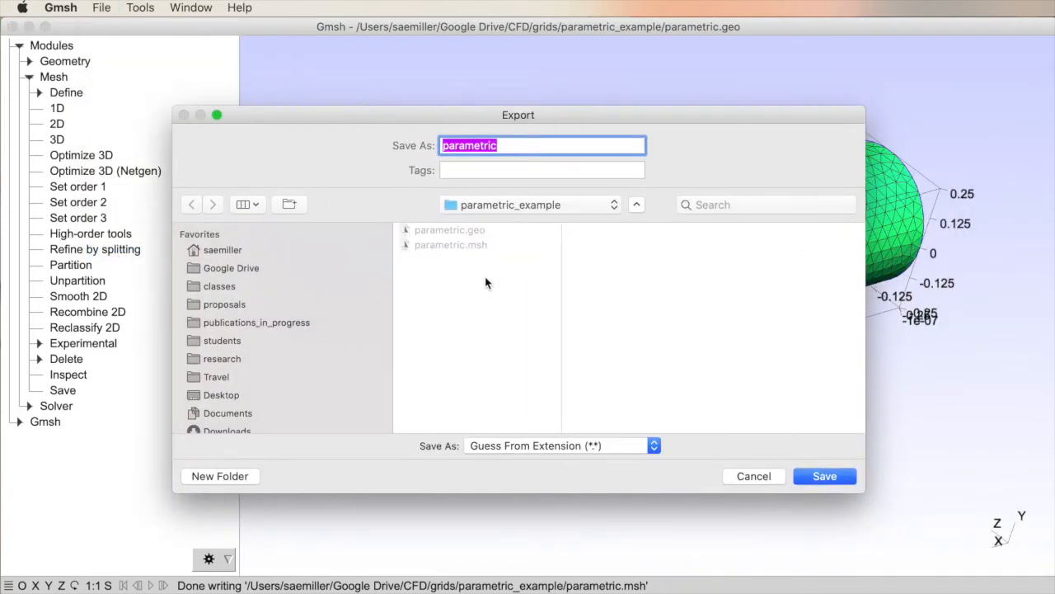
{"action": "left_click", "coordinate": [508, 148]}
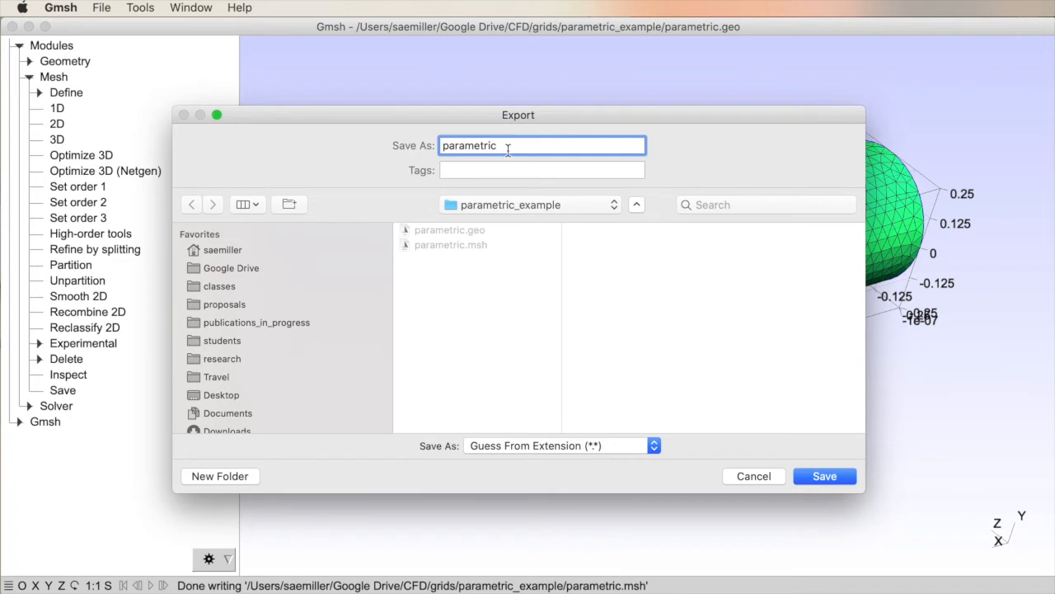
{"action": "left_click_drag", "start_coordinate": [520, 112], "coordinate": [515, 21]}
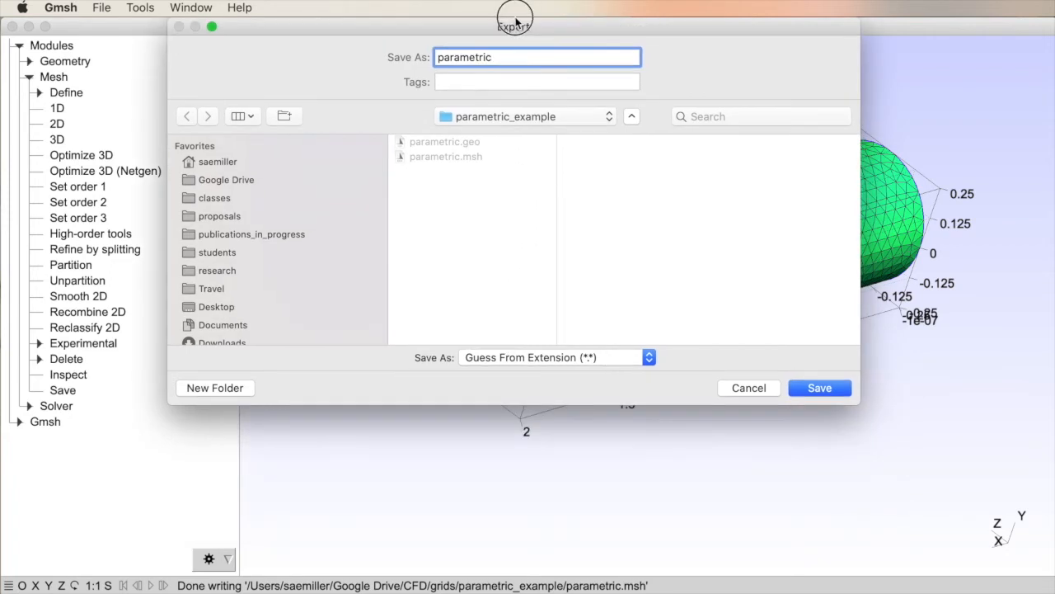
{"action": "left_click", "coordinate": [475, 358]}
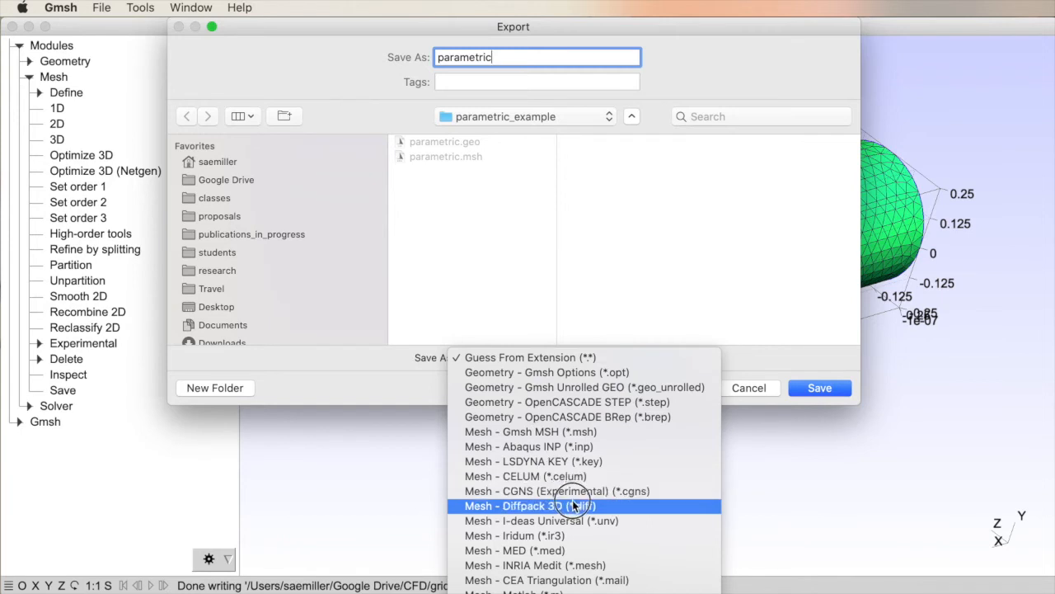
{"action": "mouse_move", "coordinate": [576, 592]}
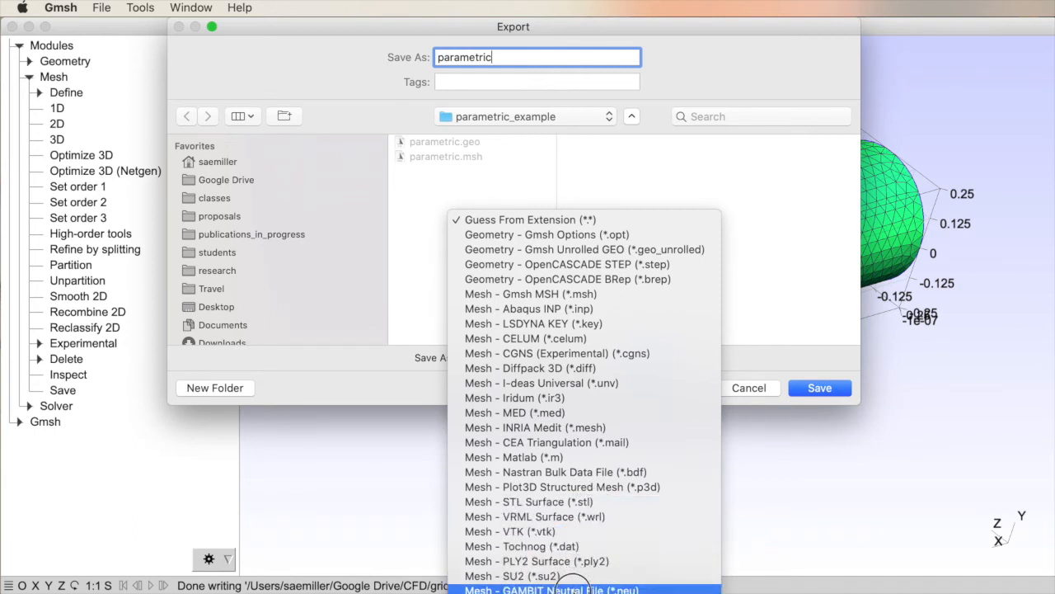
{"action": "left_click", "coordinate": [495, 576]}
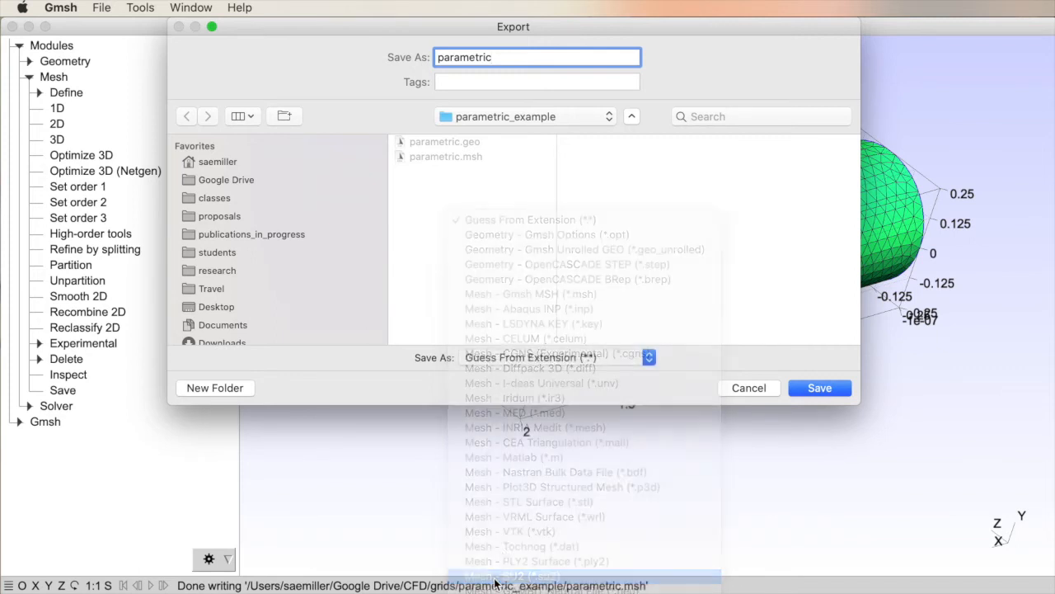
{"action": "type", "text": ".su2"}
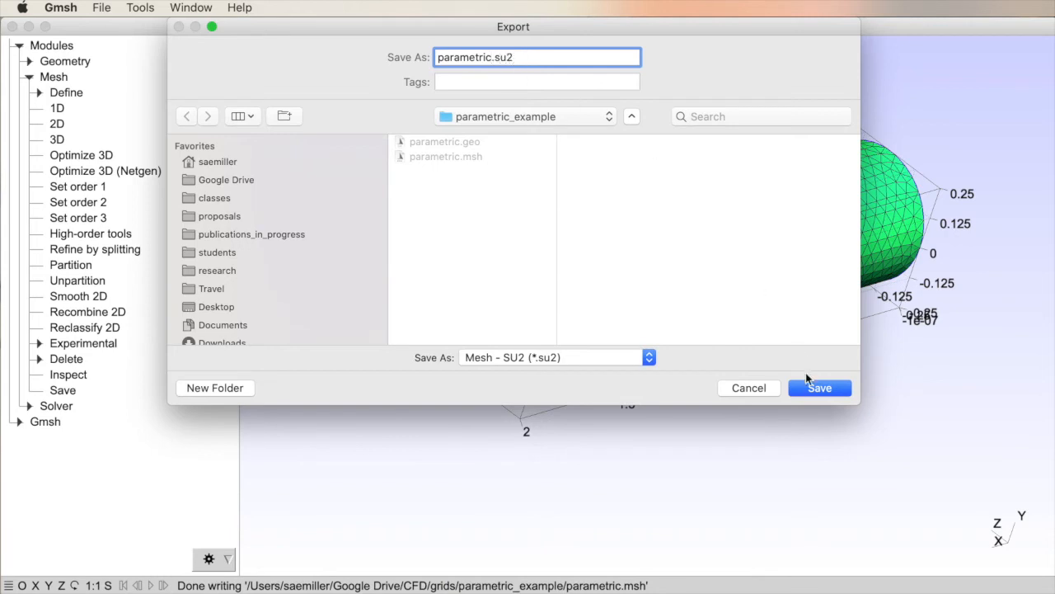
{"action": "left_click", "coordinate": [811, 388]}
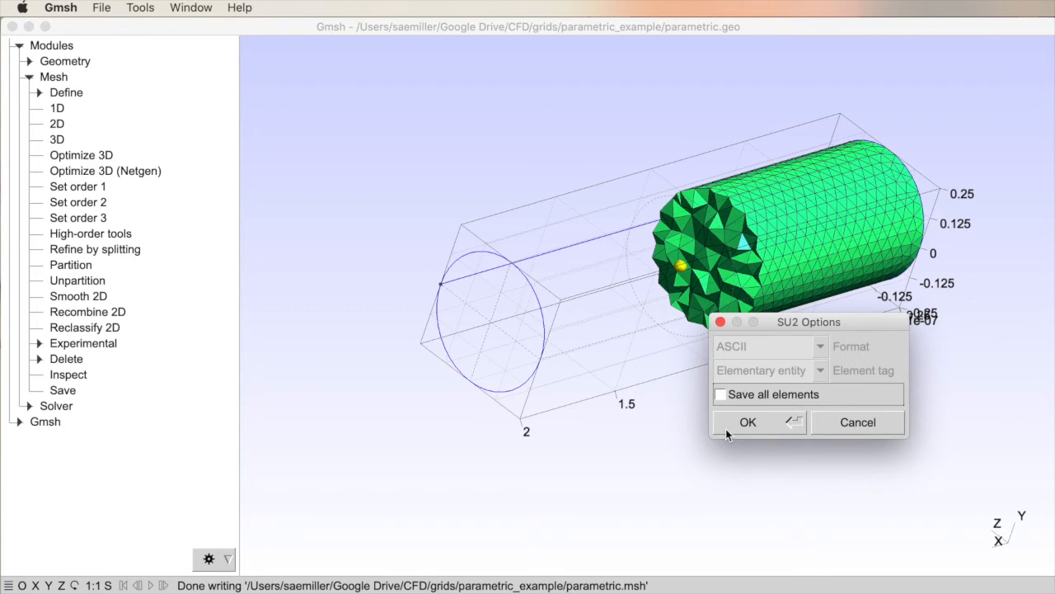
{"action": "left_click", "coordinate": [727, 429]}
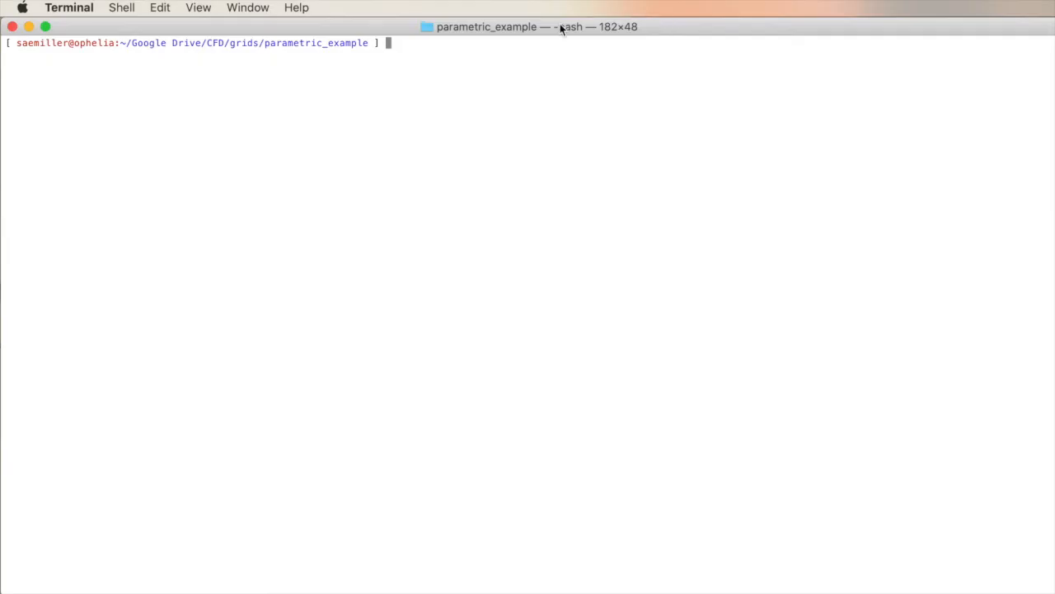
- Switch to Terminal and list the parametric_example folder's contents with ls -lsah
{"action": "left_click_drag", "start_coordinate": [264, 43], "coordinate": [278, 39]}
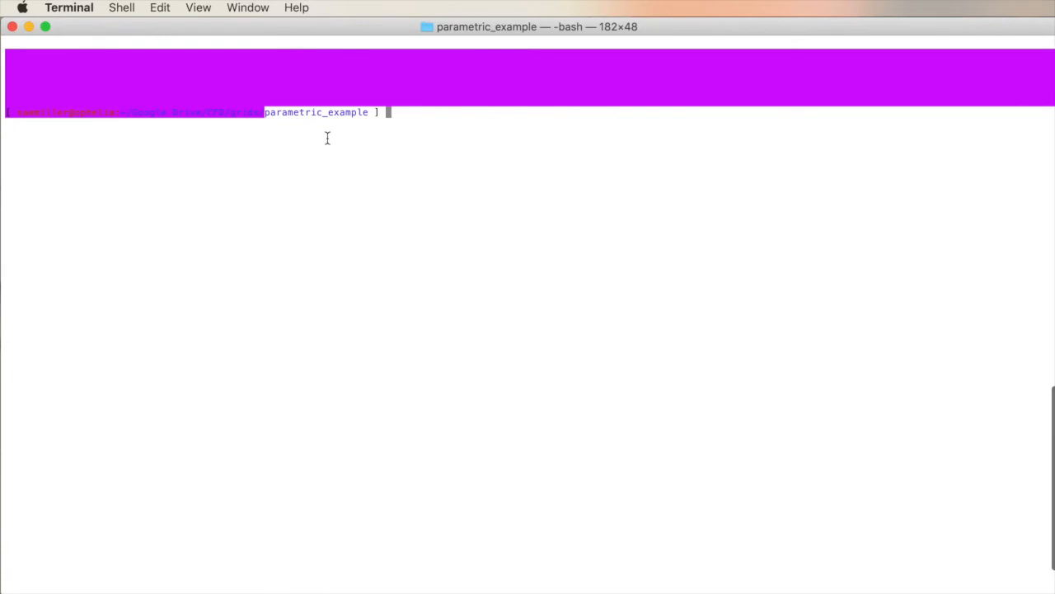
{"action": "left_click", "coordinate": [328, 137]}
{"action": "triple_click", "coordinate": [299, 43]}
{"action": "left_click", "coordinate": [329, 94]}
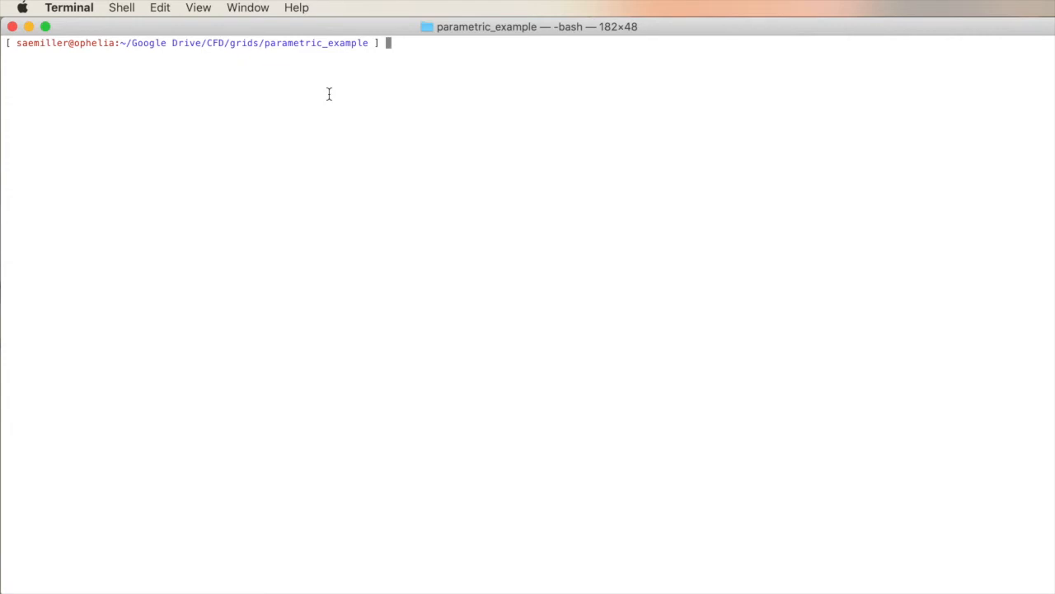
{"action": "type", "text": "ls -lsah"}
{"action": "key", "text": "Return"}
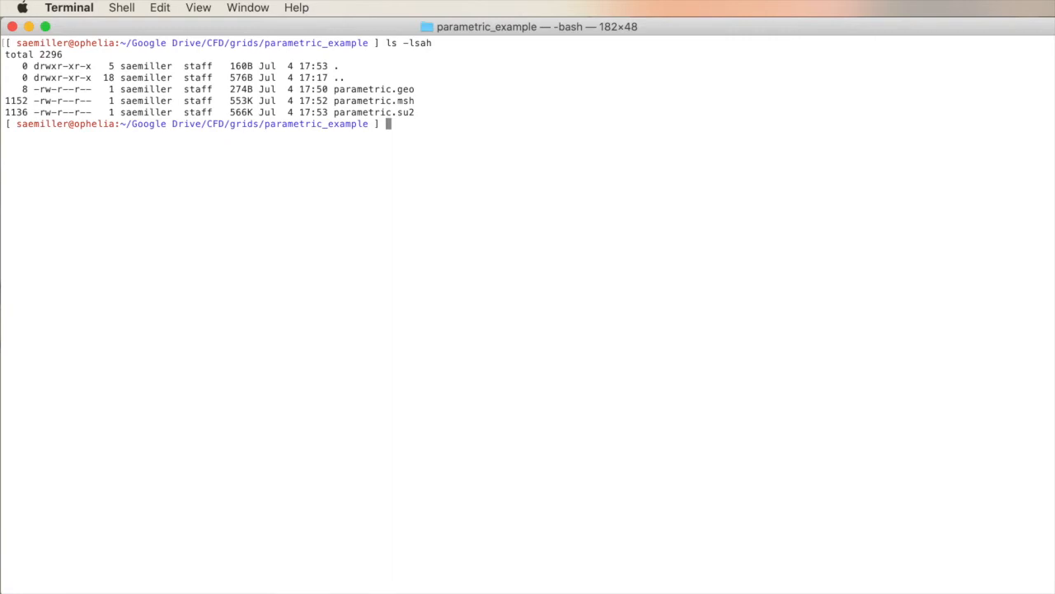
- Examine the entries for parametric.geo, parametric.msh and parametric.su2 in the file listing
{"action": "double_click", "coordinate": [355, 91]}
{"action": "key", "text": "super+c"}
{"action": "triple_click", "coordinate": [355, 91]}
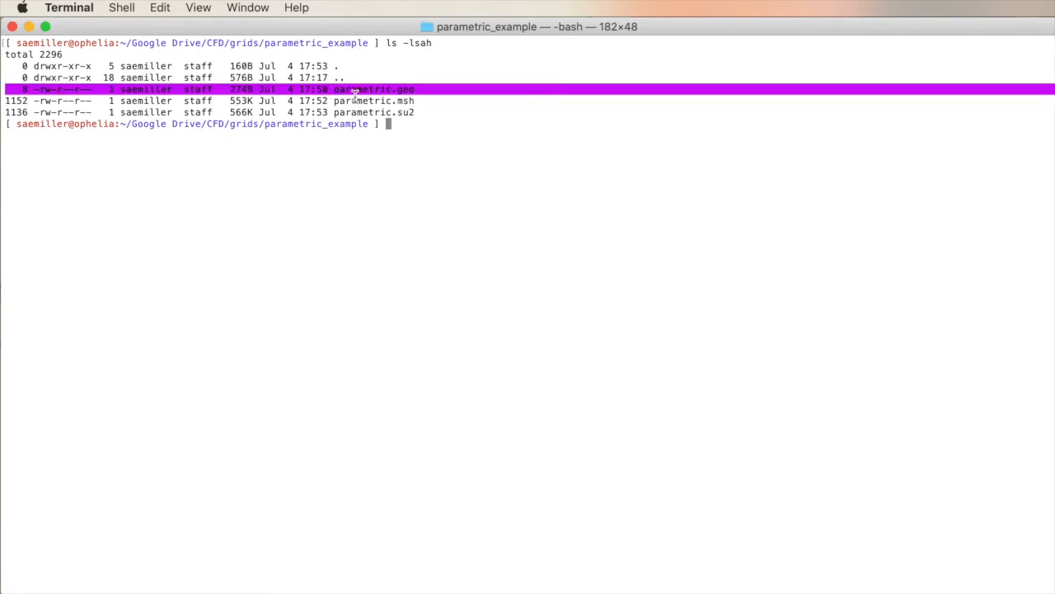
{"action": "triple_click", "coordinate": [359, 102]}
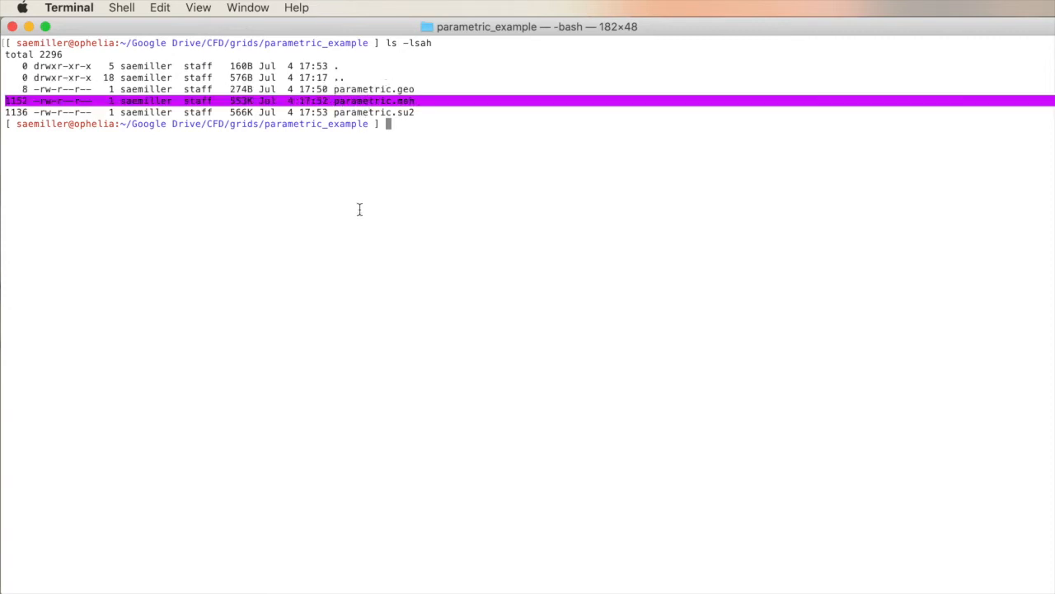
{"action": "triple_click", "coordinate": [363, 113]}
{"action": "triple_click", "coordinate": [399, 113]}
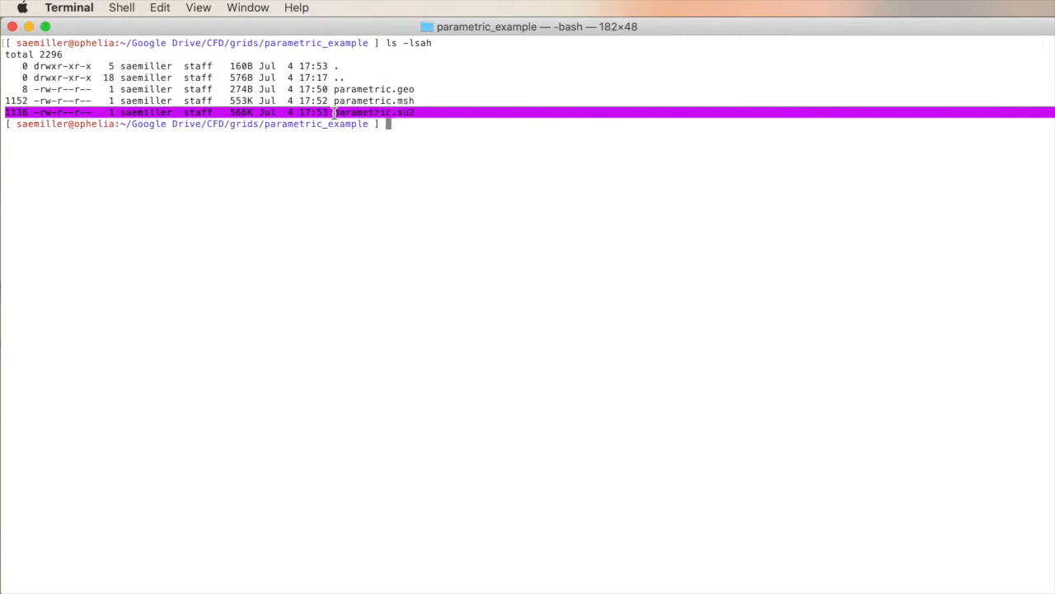
{"action": "left_click", "coordinate": [371, 97]}
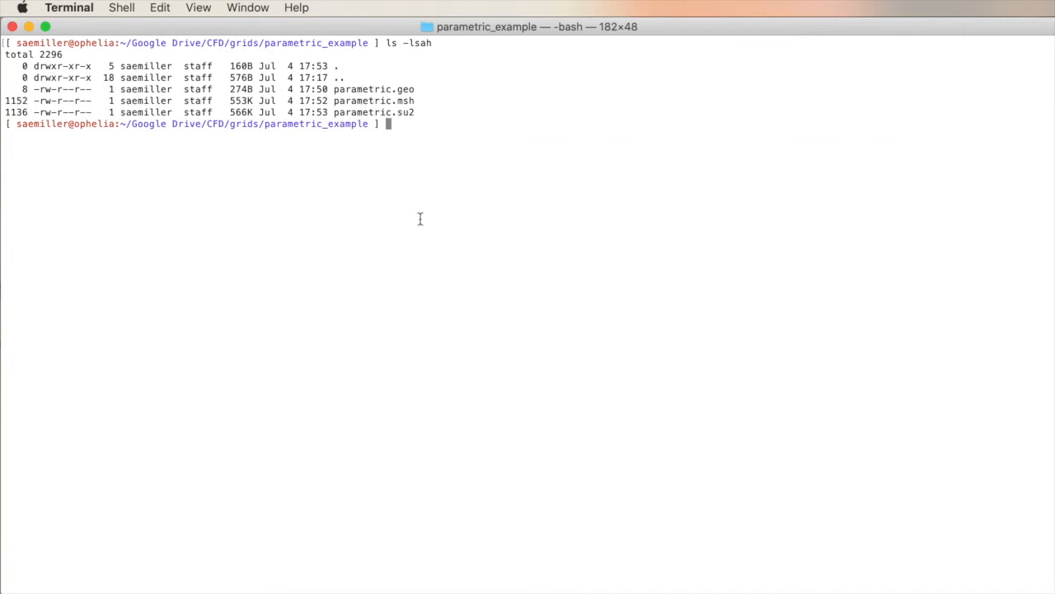
- Open parametric.geo in the vi editor
{"action": "type", "text": "vi"}
{"action": "left_click_drag", "start_coordinate": [333, 89], "coordinate": [413, 89]}
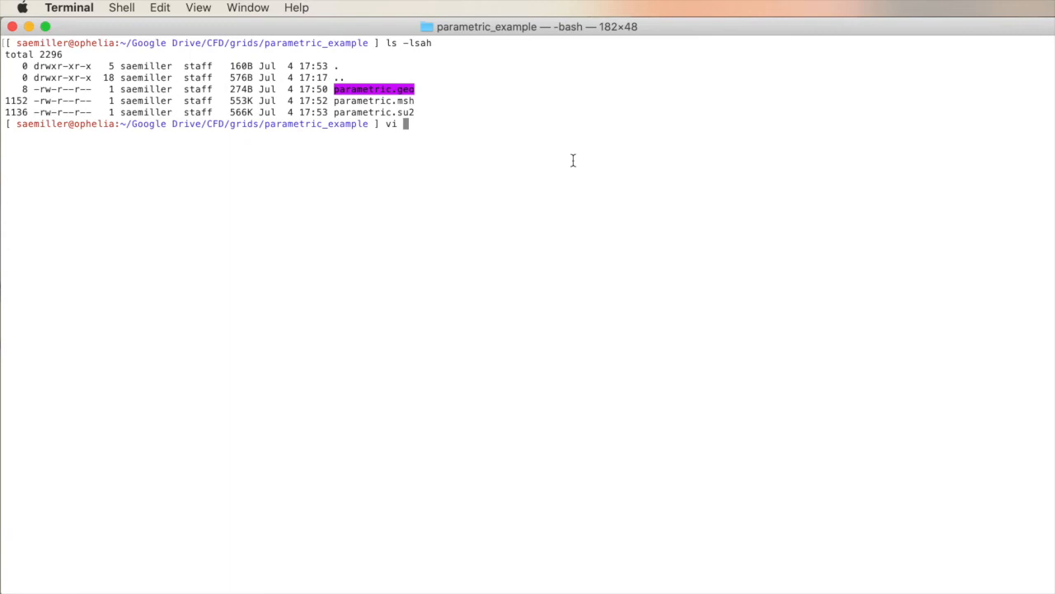
{"action": "key", "text": "super+v"}
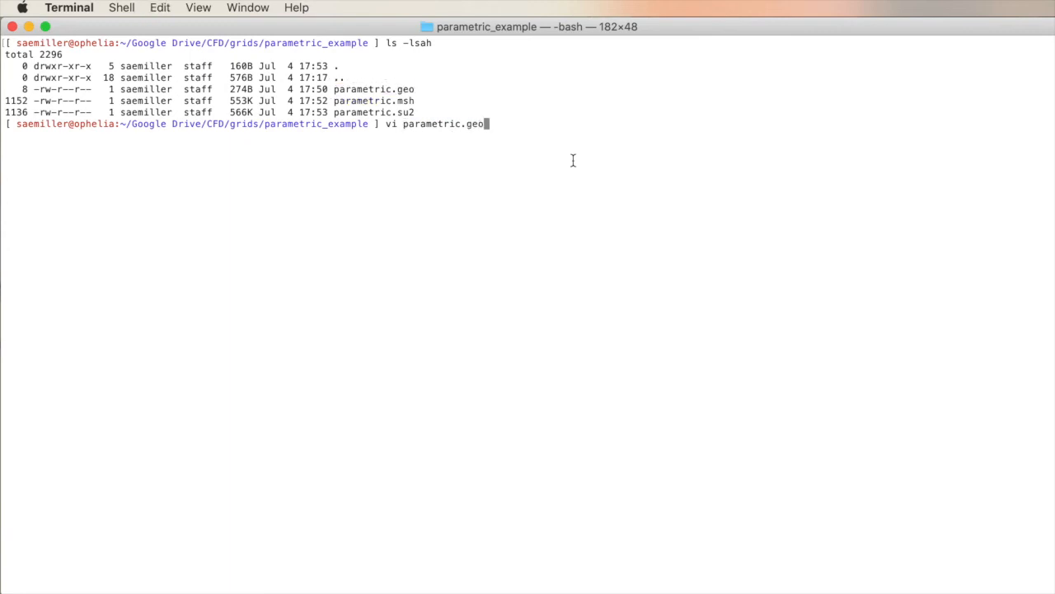
{"action": "key", "text": "Return"}
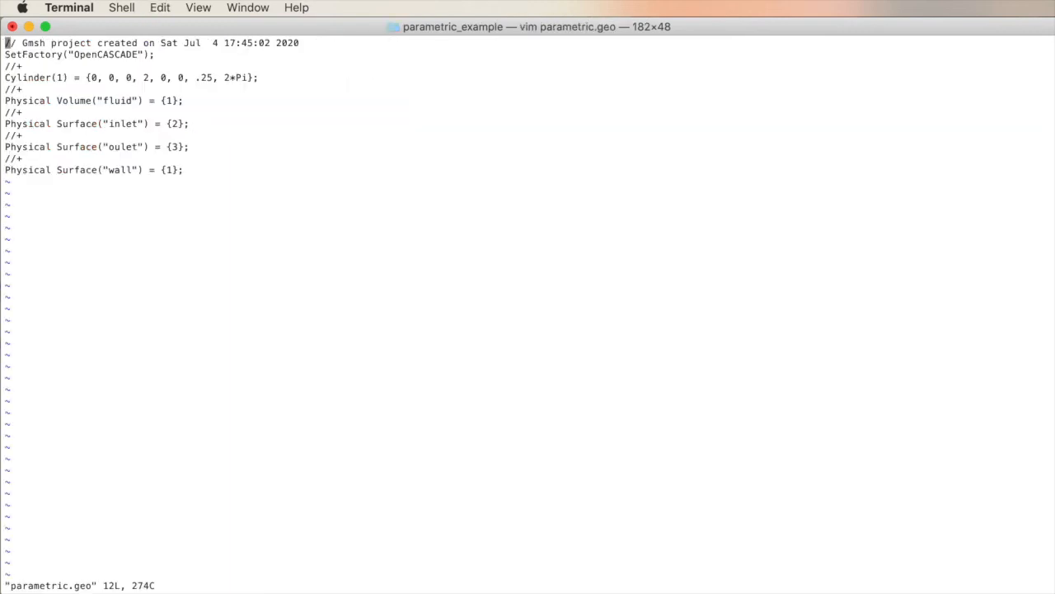
- Look over the parametric.geo script from its header line down through the geometry commands
{"action": "key", "text": "Down"}
{"action": "key", "text": "Down"}
{"action": "key", "text": "Down"}
{"action": "key", "text": "Down"}
{"action": "key", "text": "Down"}
{"action": "key", "text": "Down"}
{"action": "key", "text": "Down"}
{"action": "key", "text": "Up"}
{"action": "key", "text": "Up"}
{"action": "key", "text": "Up"}
{"action": "key", "text": "Up"}
{"action": "key", "text": "Up"}
{"action": "key", "text": "Up"}
{"action": "key", "text": "Up"}
{"action": "key", "text": "Up"}
- Examine the parameters of the Cylinder(1) definition in the script
{"action": "key", "text": "Down"}
{"action": "key", "text": "Down"}
{"action": "key", "text": "Down"}
{"action": "key", "text": "Down"}
{"action": "key", "text": "Down"}
{"action": "key", "text": "l"}
{"action": "key", "text": "l"}
{"action": "key", "text": "l"}
{"action": "key", "text": "l"}
{"action": "key", "text": "l"}
{"action": "key", "text": "l"}
{"action": "key", "text": "l"}
{"action": "key", "text": "l"}
{"action": "key", "text": "l"}
{"action": "key", "text": "l"}
{"action": "key", "text": "l"}
{"action": "key", "text": "l"}
{"action": "key", "text": "l"}
{"action": "key", "text": "l"}
{"action": "key", "text": "l"}
{"action": "key", "text": "l"}
{"action": "key", "text": "Right"}
{"action": "key", "text": "Right"}
{"action": "key", "text": "Right"}
{"action": "key", "text": "Right"}
{"action": "key", "text": "Left"}
{"action": "key", "text": "Left"}
{"action": "key", "text": "Left"}
{"action": "key", "text": "Right"}
{"action": "key", "text": "Right"}
{"action": "key", "text": "Right"}
{"action": "key", "text": "Left"}
{"action": "key", "text": "Left"}
{"action": "key", "text": "Left"}
{"action": "key", "text": "Right"}
{"action": "key", "text": "Right"}
{"action": "key", "text": "Right"}
{"action": "key", "text": "Right"}
- Examine the Physical Volume and Physical Surface definitions for their group names and assigned entity numbers
{"action": "key", "text": "Down"}
{"action": "key", "text": "Down"}
{"action": "key", "text": "Left"}
{"action": "key", "text": "Left"}
{"action": "key", "text": "Left"}
{"action": "key", "text": "Left"}
{"action": "key", "text": "Down"}
{"action": "key", "text": "Down"}
{"action": "key", "text": "Down"}
{"action": "key", "text": "Down"}
{"action": "key", "text": "Down"}
{"action": "key", "text": "Up"}
{"action": "key", "text": "Up"}
{"action": "key", "text": "Up"}
{"action": "key", "text": "Right"}
{"action": "key", "text": "Right"}
{"action": "key", "text": "Right"}
{"action": "key", "text": "Right"}
{"action": "key", "text": "Right"}
{"action": "key", "text": "Right"}
{"action": "key", "text": "Down"}
{"action": "key", "text": "Down"}
{"action": "key", "text": "Down"}
{"action": "key", "text": "Up"}
{"action": "key", "text": "Up"}
{"action": "key", "text": "Up"}
{"action": "key", "text": "Down"}
{"action": "key", "text": "Down"}
{"action": "key", "text": "Down"}
{"action": "key", "text": "Down"}
{"action": "key", "text": "Up"}
{"action": "key", "text": "Up"}
{"action": "key", "text": "Up"}
{"action": "key", "text": "Up"}
{"action": "key", "text": "Up"}
{"action": "key", "text": "Up"}
{"action": "key", "text": "Left"}
{"action": "key", "text": "Left"}
{"action": "key", "text": "Left"}
{"action": "key", "text": "Left"}
{"action": "key", "text": "Left"}
{"action": "key", "text": "Left"}
{"action": "key", "text": "Left"}
{"action": "key", "text": "Right"}
{"action": "key", "text": "Right"}
{"action": "key", "text": "Right"}
{"action": "key", "text": "Right"}
{"action": "key", "text": "Right"}
{"action": "key", "text": "Right"}
{"action": "key", "text": "Right"}
{"action": "key", "text": "Right"}
{"action": "key", "text": "Right"}
{"action": "key", "text": "Right"}
{"action": "key", "text": "Left"}
{"action": "key", "text": "Left"}
{"action": "key", "text": "Left"}
{"action": "key", "text": "Left"}
{"action": "key", "text": "Left"}
{"action": "key", "text": "Left"}
{"action": "key", "text": "Left"}
{"action": "key", "text": "Left"}
{"action": "key", "text": "Left"}
{"action": "key", "text": "Left"}
{"action": "key", "text": "Left"}
{"action": "key", "text": "Left"}
{"action": "key", "text": "Left"}
{"action": "key", "text": "Left"}
{"action": "key", "text": "Left"}
{"action": "key", "text": "Left"}
{"action": "key", "text": "Left"}
{"action": "key", "text": "Left"}
{"action": "key", "text": "Left"}
{"action": "key", "text": "Left"}
{"action": "key", "text": "Left"}
{"action": "key", "text": "Left"}
{"action": "key", "text": "Left"}
{"action": "key", "text": "Left"}
{"action": "key", "text": "Left"}
{"action": "key", "text": "Left"}
{"action": "key", "text": "Left"}
- Review the whole script again, from the SetFactory line to the "wall" surface definition
{"action": "key", "text": "Up"}
{"action": "key", "text": "Up"}
{"action": "key", "text": "Up"}
{"action": "key", "text": "Up"}
{"action": "key", "text": "Up"}
{"action": "key", "text": "Down"}
{"action": "key", "text": "Down"}
{"action": "key", "text": "Down"}
{"action": "key", "text": "Down"}
{"action": "key", "text": "Down"}
{"action": "key", "text": "Down"}
{"action": "key", "text": "Down"}
{"action": "key", "text": "Down"}
{"action": "key", "text": "Down"}
{"action": "key", "text": "Down"}
{"action": "key", "text": "Up"}
{"action": "key", "text": "Up"}
{"action": "key", "text": "Up"}
{"action": "key", "text": "Up"}
{"action": "key", "text": "Up"}
{"action": "key", "text": "Up"}
{"action": "key", "text": "Up"}
{"action": "key", "text": "Up"}
{"action": "key", "text": "Up"}
{"action": "key", "text": "Up"}
{"action": "key", "text": "Up"}
{"action": "key", "text": "Down"}
{"action": "key", "text": "Down"}
{"action": "key", "text": "Down"}
{"action": "key", "text": "Down"}
{"action": "key", "text": "Down"}
{"action": "key", "text": "Down"}
{"action": "key", "text": "Down"}
{"action": "key", "text": "Down"}
{"action": "key", "text": "Right"}
{"action": "key", "text": "Right"}
{"action": "key", "text": "Right"}
{"action": "key", "text": "Right"}
- Start a vi command-line entry for the parametric.geo file
{"action": "key", "text": "shift+semicolon"}
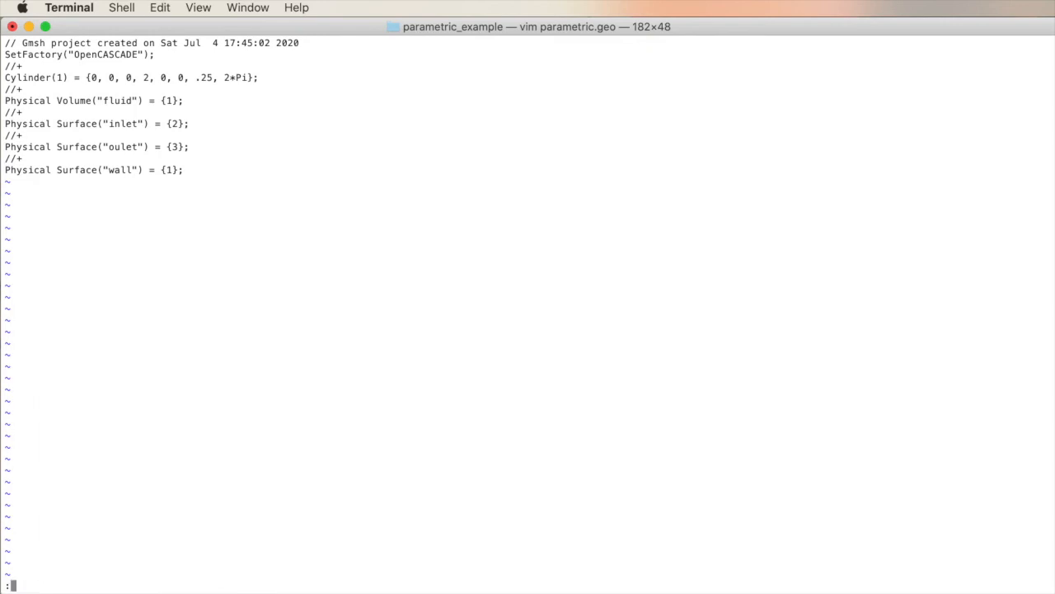
- Close the script without saving and open parametric.msh in vi
{"action": "type", "text": "q!"}
{"action": "key", "text": "Return"}
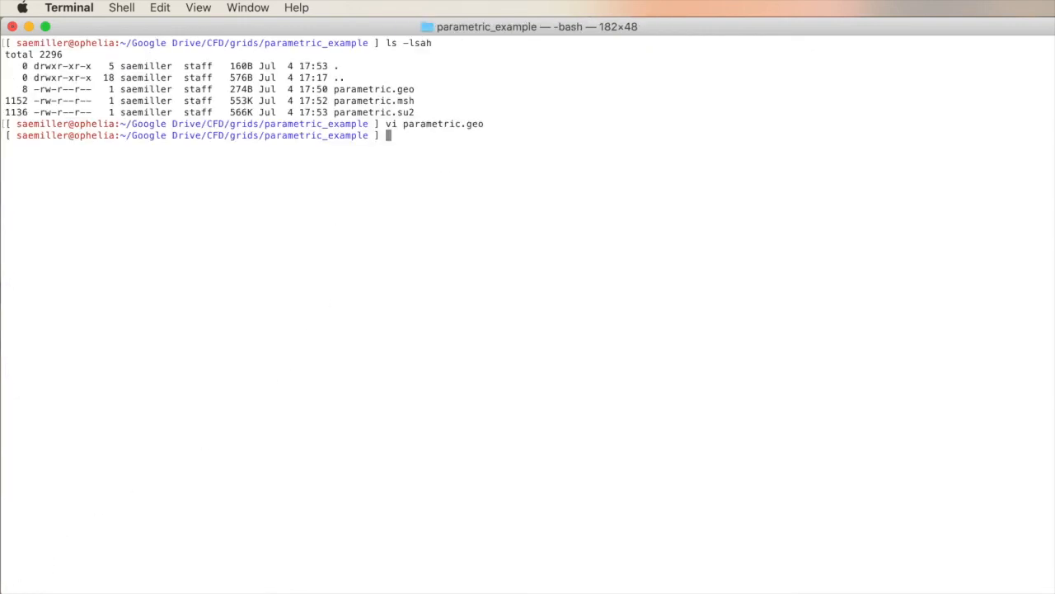
{"action": "type", "text": "vi"}
{"action": "left_click", "coordinate": [334, 101]}
{"action": "left_click_drag", "start_coordinate": [333, 102], "coordinate": [414, 101]}
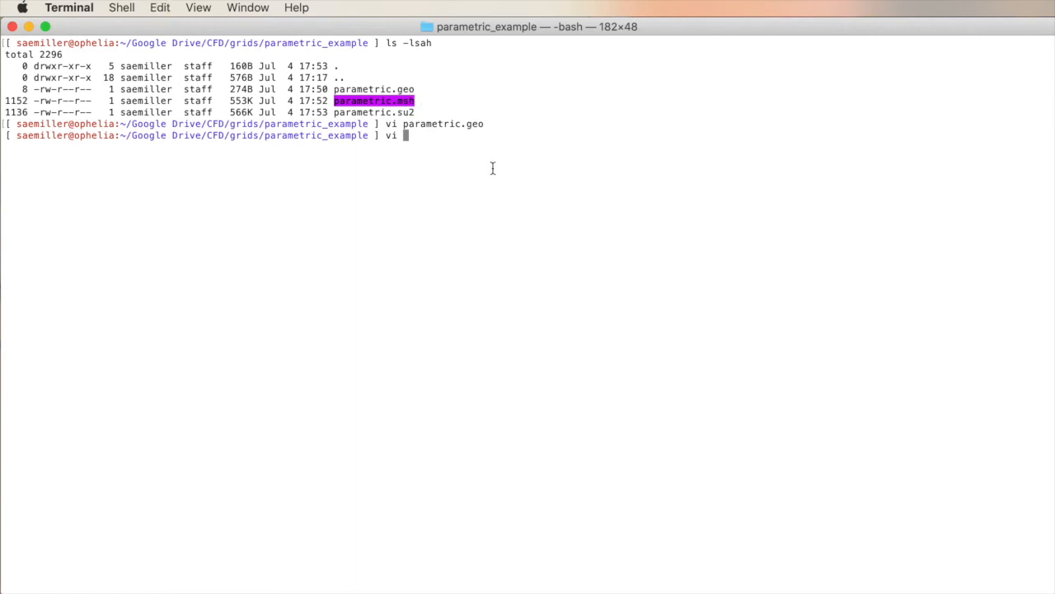
{"action": "type", "text": "parametric.msh"}
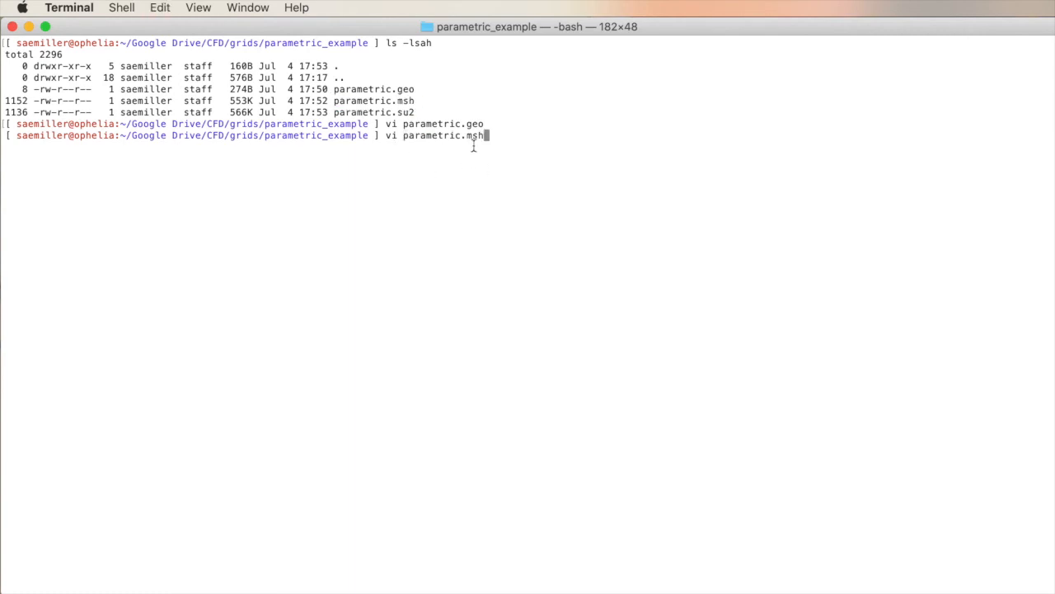
{"action": "key", "text": "Return"}
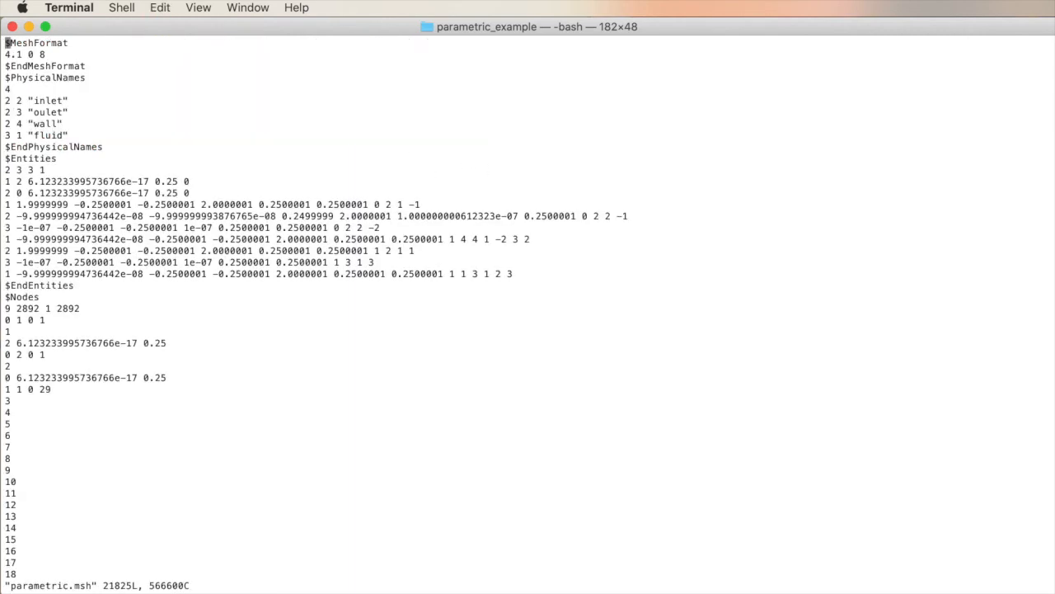
- Examine the opening lines of the mesh file, from the MeshFormat block into the physical names
{"action": "key", "text": "Down"}
{"action": "key", "text": "Down"}
{"action": "key", "text": "Down"}
{"action": "key", "text": "Down"}
{"action": "key", "text": "Down"}
{"action": "key", "text": "Down"}
{"action": "key", "text": "Down"}
{"action": "key", "text": "Up"}
{"action": "key", "text": "Up"}
{"action": "key", "text": "Up"}
{"action": "key", "text": "Up"}
{"action": "key", "text": "Up"}
{"action": "key", "text": "Up"}
{"action": "key", "text": "Up"}
{"action": "key", "text": "Up"}
{"action": "key", "text": "Down"}
{"action": "key", "text": "Down"}
{"action": "key", "text": "Down"}
{"action": "key", "text": "Down"}
{"action": "key", "text": "Down"}
{"action": "key", "text": "Down"}
{"action": "key", "text": "Down"}
{"action": "key", "text": "Down"}
{"action": "key", "text": "Down"}
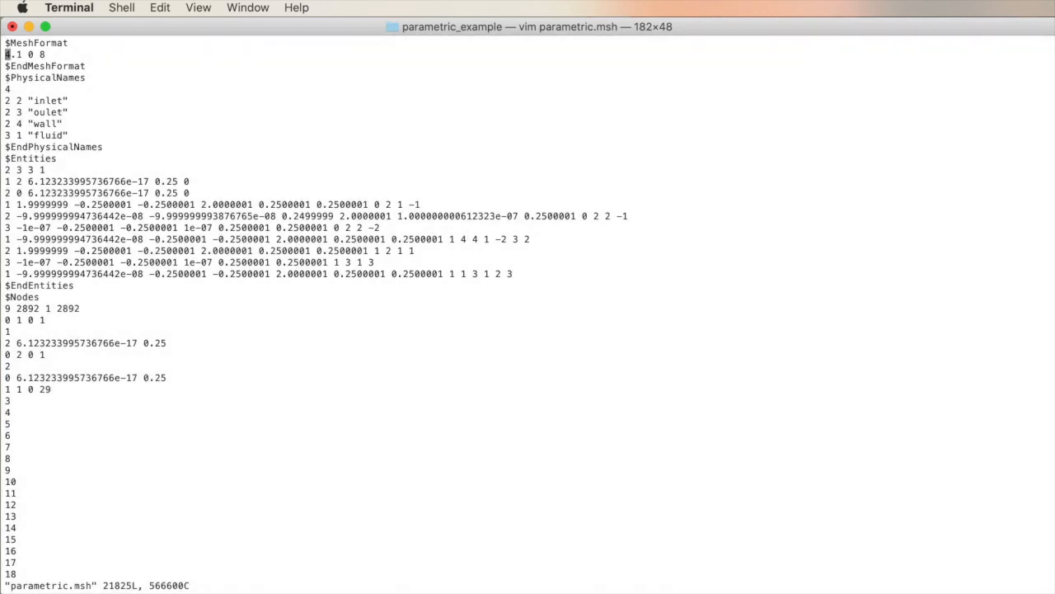
- Examine the PhysicalNames block for the dimension, tag number and name of each physical group
{"action": "key", "text": "Down"}
{"action": "key", "text": "Down"}
{"action": "key", "text": "Down"}
{"action": "key", "text": "Down"}
{"action": "key", "text": "Down"}
{"action": "key", "text": "Down"}
{"action": "key", "text": "Down"}
{"action": "key", "text": "Up"}
{"action": "key", "text": "Up"}
{"action": "key", "text": "Up"}
{"action": "key", "text": "Up"}
{"action": "key", "text": "Up"}
{"action": "key", "text": "Up"}
{"action": "key", "text": "Up"}
{"action": "key", "text": "Up"}
{"action": "key", "text": "Up"}
{"action": "key", "text": "Up"}
{"action": "key", "text": "Up"}
{"action": "key", "text": "Up"}
{"action": "key", "text": "Up"}
{"action": "key", "text": "Up"}
{"action": "key", "text": "Up"}
{"action": "key", "text": "Down"}
{"action": "key", "text": "Up"}
{"action": "key", "text": "Up"}
{"action": "key", "text": "Down"}
{"action": "key", "text": "Down"}
{"action": "key", "text": "Down"}
{"action": "key", "text": "Down"}
{"action": "key", "text": "Down"}
{"action": "key", "text": "Down"}
{"action": "key", "text": "Down"}
{"action": "key", "text": "Up"}
{"action": "key", "text": "Up"}
{"action": "key", "text": "Down"}
{"action": "key", "text": "Down"}
- Examine the entries of the Entities block through to its EndEntities line
{"action": "key", "text": "Right"}
{"action": "key", "text": "Right"}
{"action": "key", "text": "Up"}
{"action": "key", "text": "Up"}
{"action": "key", "text": "Down"}
{"action": "key", "text": "Down"}
{"action": "key", "text": "Down"}
{"action": "key", "text": "Left"}
{"action": "key", "text": "Left"}
{"action": "key", "text": "Right"}
{"action": "key", "text": "Right"}
{"action": "key", "text": "Right"}
{"action": "key", "text": "Right"}
{"action": "key", "text": "Right"}
{"action": "key", "text": "Right"}
{"action": "key", "text": "Up"}
{"action": "key", "text": "Up"}
{"action": "key", "text": "Up"}
{"action": "key", "text": "Right"}
{"action": "key", "text": "Right"}
{"action": "key", "text": "Left"}
{"action": "key", "text": "Left"}
{"action": "key", "text": "Left"}
{"action": "key", "text": "Left"}
{"action": "key", "text": "Left"}
{"action": "key", "text": "Down"}
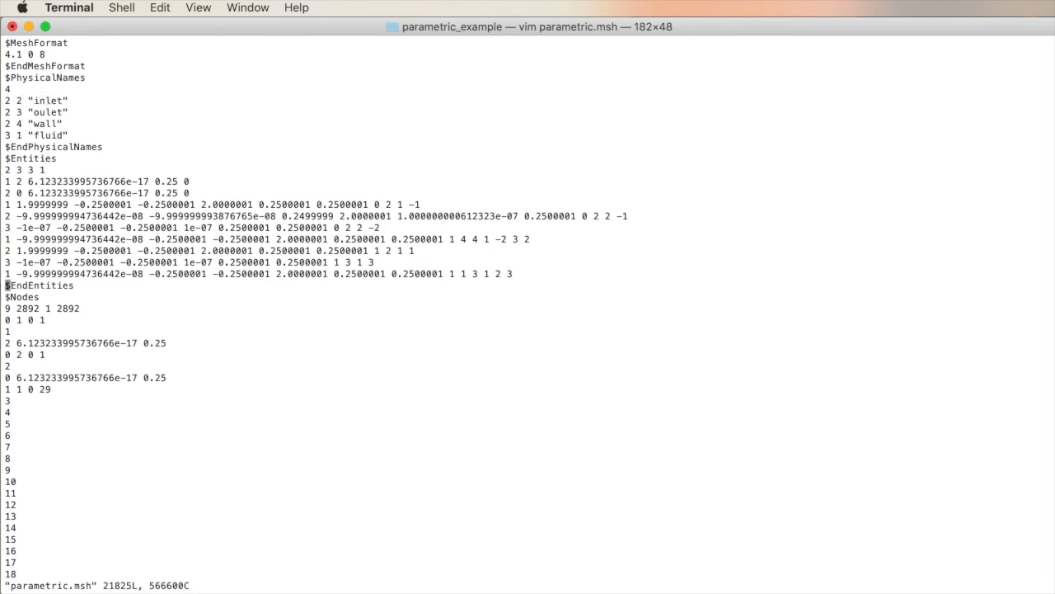
- Examine the Nodes section for its header, node numbering and coordinate rows
{"action": "key", "text": "Down"}
{"action": "key", "text": "Down"}
{"action": "key", "text": "Down"}
{"action": "key", "text": "Up"}
{"action": "key", "text": "Down"}
{"action": "key", "text": "Down"}
{"action": "key", "text": "Down"}
{"action": "key", "text": "Down"}
{"action": "key", "text": "Down"}
{"action": "key", "text": "Down"}
{"action": "key", "text": "Down"}
{"action": "key", "text": "Down"}
{"action": "key", "text": "Down"}
{"action": "key", "text": "Down"}
{"action": "key", "text": "ctrl+d"}
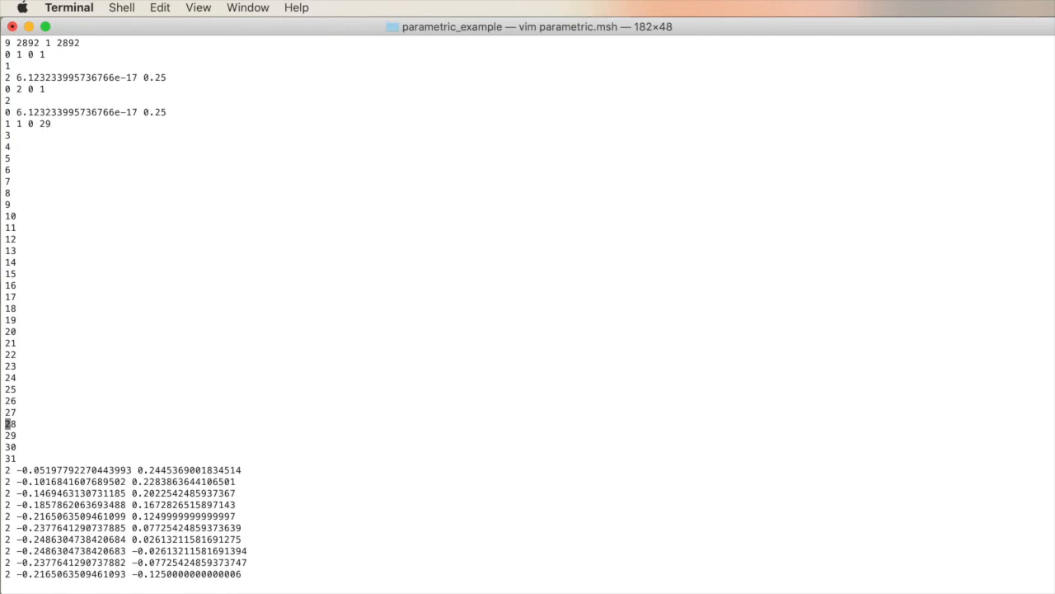
{"action": "key", "text": "ctrl+d"}
- Examine the Elements section from its EndElements line at the file's end back through the preceding rows of element and node numbers
{"action": "key", "text": "shift+g"}
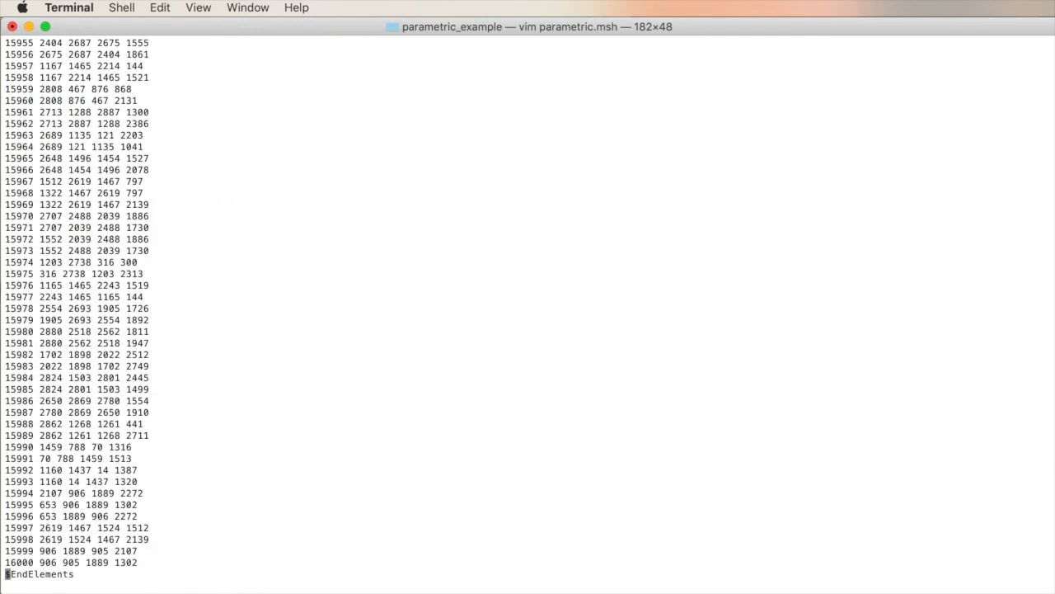
{"action": "key", "text": "ctrl+u"}
{"action": "key", "text": "ctrl+u"}
{"action": "key", "text": "ctrl+u"}
{"action": "key", "text": "ctrl+u"}
{"action": "key", "text": "ctrl+u"}
{"action": "key", "text": "ctrl+u"}
{"action": "key", "text": "ctrl+u"}
{"action": "key", "text": "ctrl+u"}
{"action": "key", "text": "ctrl+u"}
{"action": "key", "text": "ctrl+u"}
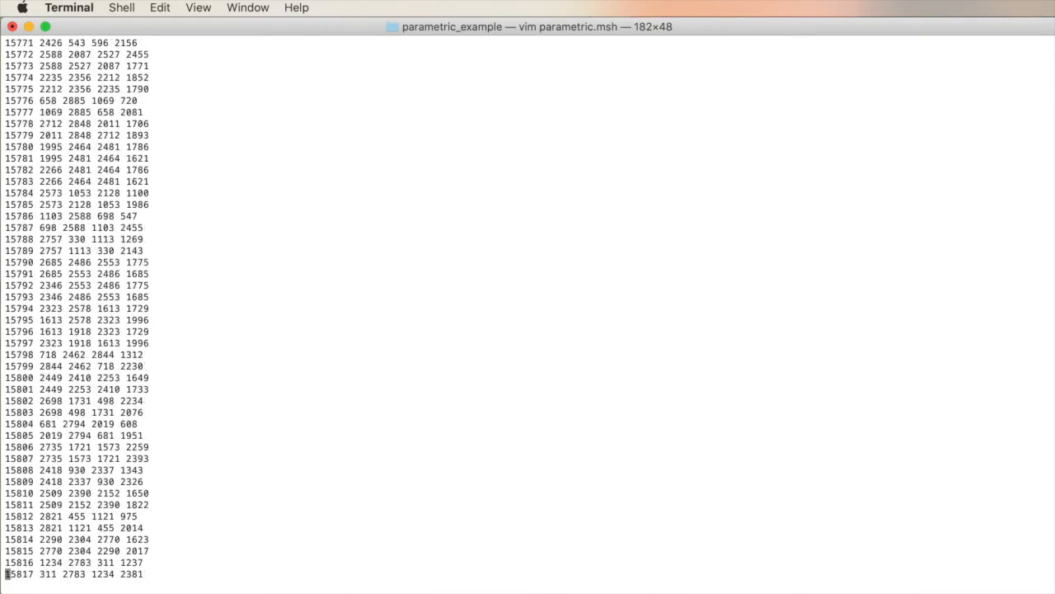
{"action": "key", "text": "ctrl+u"}
{"action": "key", "text": "ctrl+u"}
{"action": "key", "text": "ctrl+u"}
{"action": "key", "text": "ctrl+u"}
{"action": "key", "text": "ctrl+u"}
{"action": "key", "text": "ctrl+u"}
{"action": "key", "text": "ctrl+u"}
{"action": "key", "text": "ctrl+u"}
{"action": "key", "text": "ctrl+u"}
{"action": "key", "text": "ctrl+u"}
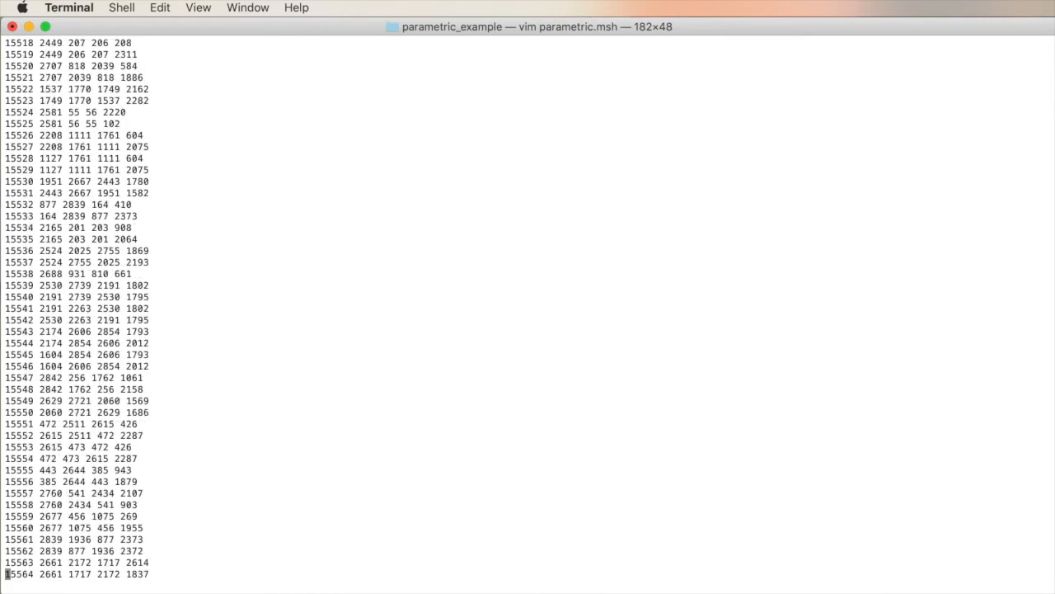
{"action": "key", "text": "ctrl+u"}
{"action": "key", "text": "ctrl+u"}
{"action": "key", "text": "ctrl+u"}
{"action": "key", "text": "ctrl+u"}
{"action": "key", "text": "ctrl+u"}
{"action": "key", "text": "ctrl+u"}
{"action": "key", "text": "ctrl+u"}
{"action": "key", "text": "ctrl+u"}
{"action": "key", "text": "ctrl+u"}
{"action": "key", "text": "ctrl+u"}
{"action": "key", "text": "ctrl+u"}
{"action": "key", "text": "ctrl+u"}
{"action": "key", "text": "ctrl+u"}
{"action": "key", "text": "ctrl+u"}
{"action": "key", "text": "ctrl+u"}
{"action": "key", "text": "ctrl+u"}
{"action": "key", "text": "ctrl+u"}
{"action": "key", "text": "ctrl+u"}
{"action": "key", "text": "ctrl+u"}
{"action": "key", "text": "ctrl+u"}
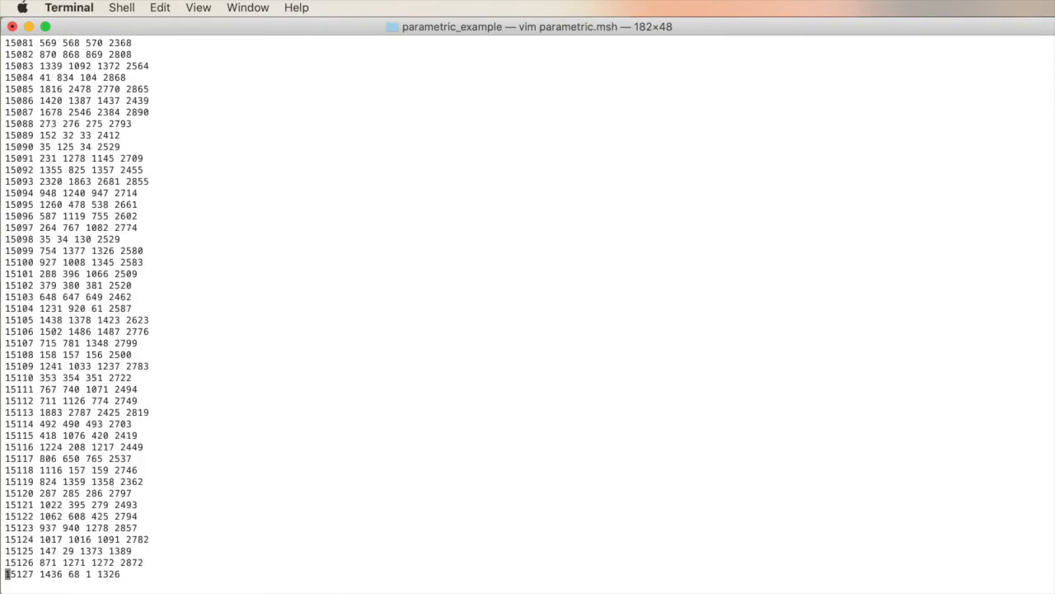
{"action": "key", "text": "ctrl+u"}
{"action": "key", "text": "ctrl+u"}
{"action": "key", "text": "ctrl+u"}
{"action": "key", "text": "ctrl+u"}
{"action": "key", "text": "ctrl+u"}
{"action": "key", "text": "ctrl+u"}
{"action": "key", "text": "ctrl+u"}
{"action": "key", "text": "ctrl+u"}
{"action": "key", "text": "ctrl+u"}
{"action": "key", "text": "ctrl+u"}
{"action": "key", "text": "ctrl+u"}
{"action": "key", "text": "ctrl+u"}
{"action": "key", "text": "ctrl+u"}
{"action": "key", "text": "ctrl+u"}
{"action": "key", "text": "ctrl+u"}
{"action": "key", "text": "ctrl+u"}
{"action": "key", "text": "ctrl+u"}
{"action": "key", "text": "ctrl+u"}
{"action": "key", "text": "ctrl+u"}
{"action": "key", "text": "ctrl+u"}
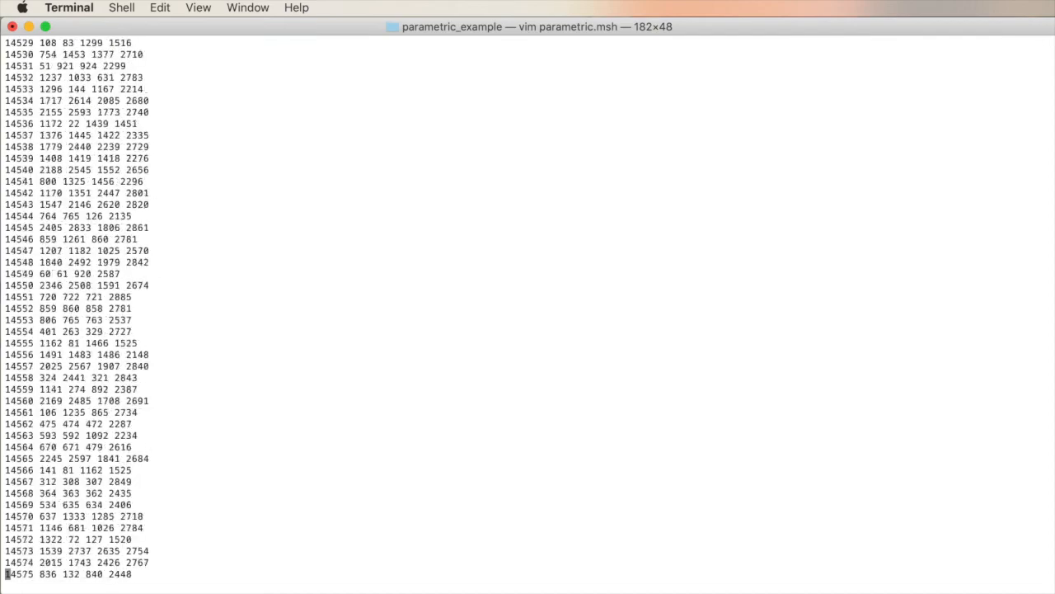
{"action": "key", "text": "ctrl+u"}
{"action": "key", "text": "ctrl+u"}
{"action": "key", "text": "ctrl+u"}
{"action": "key", "text": "ctrl+u"}
{"action": "key", "text": "ctrl+u"}
{"action": "key", "text": "ctrl+u"}
- Return to the beginning of parametric.msh and quit the file without saving, using the command :q!
{"action": "key", "text": "g"}
{"action": "key", "text": "g"}
{"action": "key", "text": "colon"}
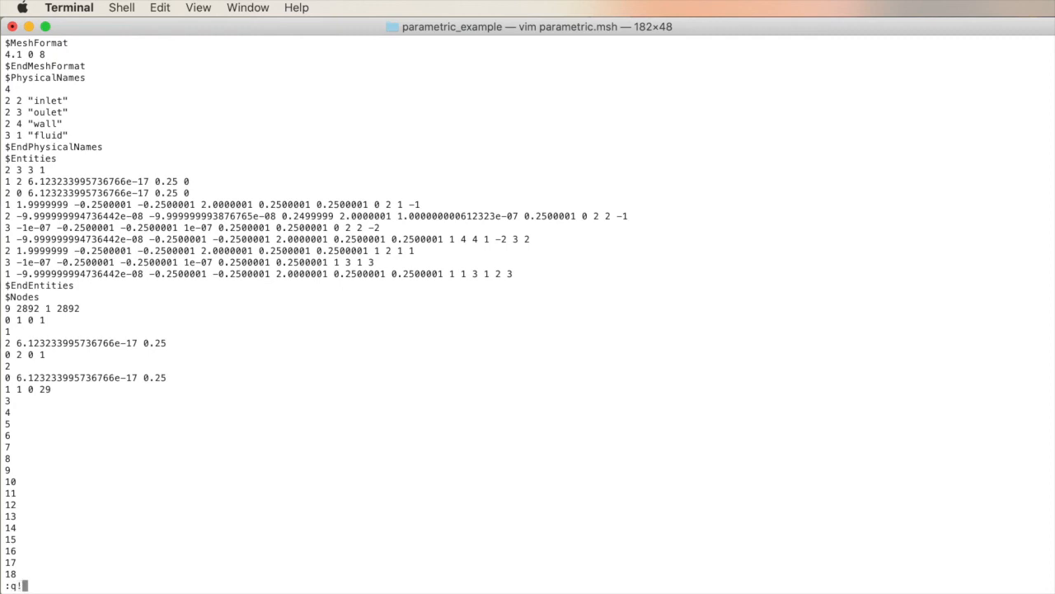